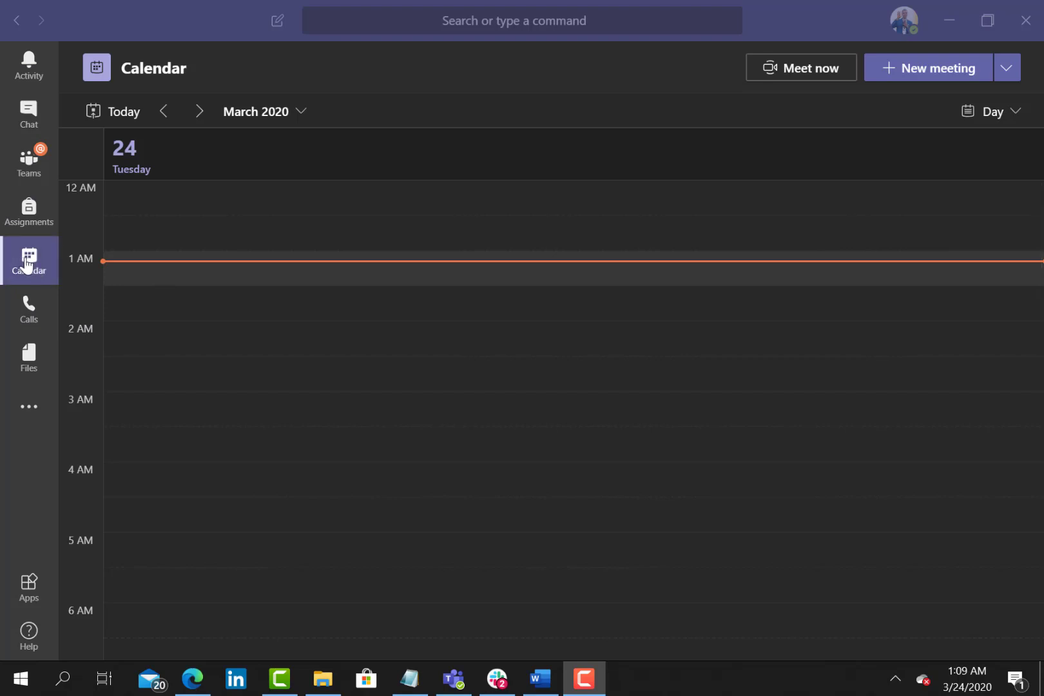
- Create a new calendar meeting titled "MSPInspire Session - " followed by the two presenters' first names joined with "and"
{"action": "left_click", "coordinate": [31, 265]}
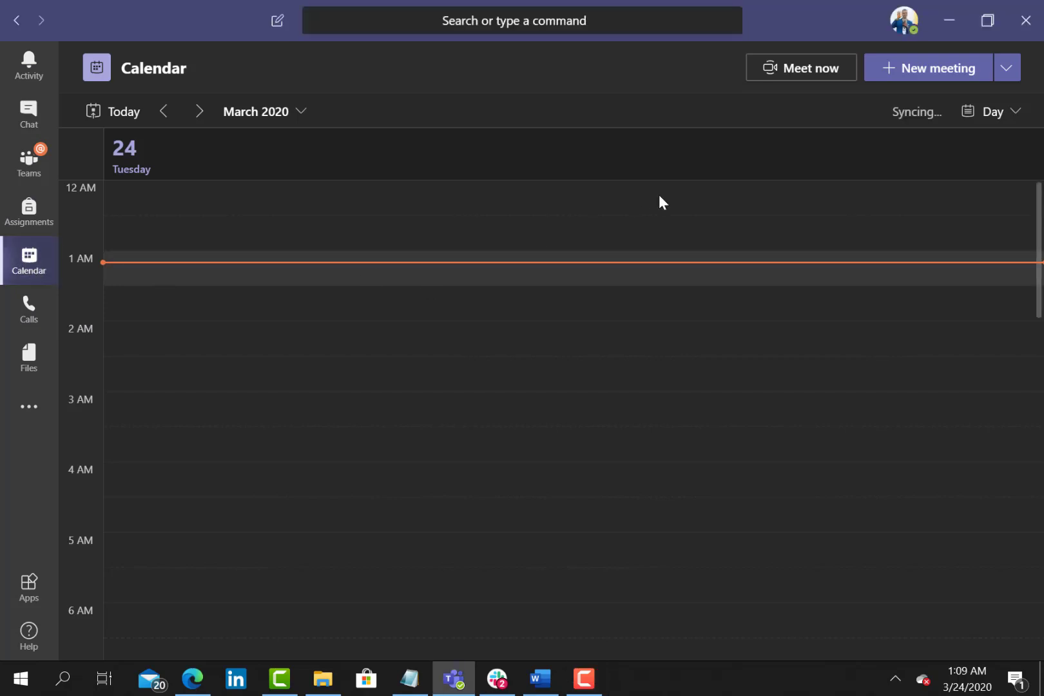
{"action": "left_click", "coordinate": [925, 77]}
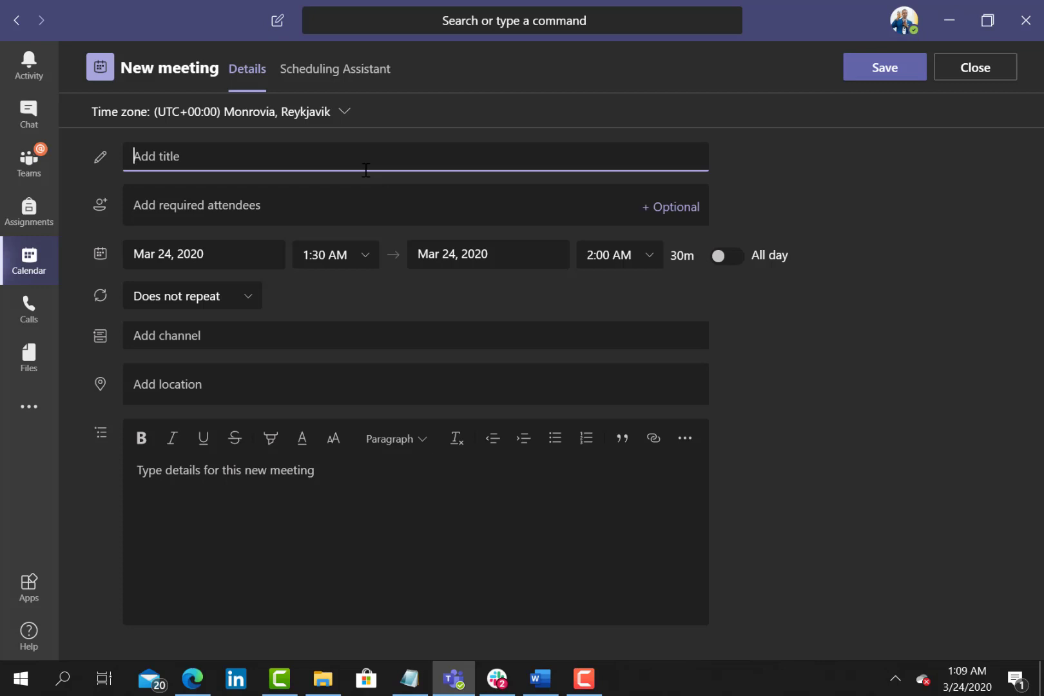
{"action": "type", "text": "MSPInspire Ses"}
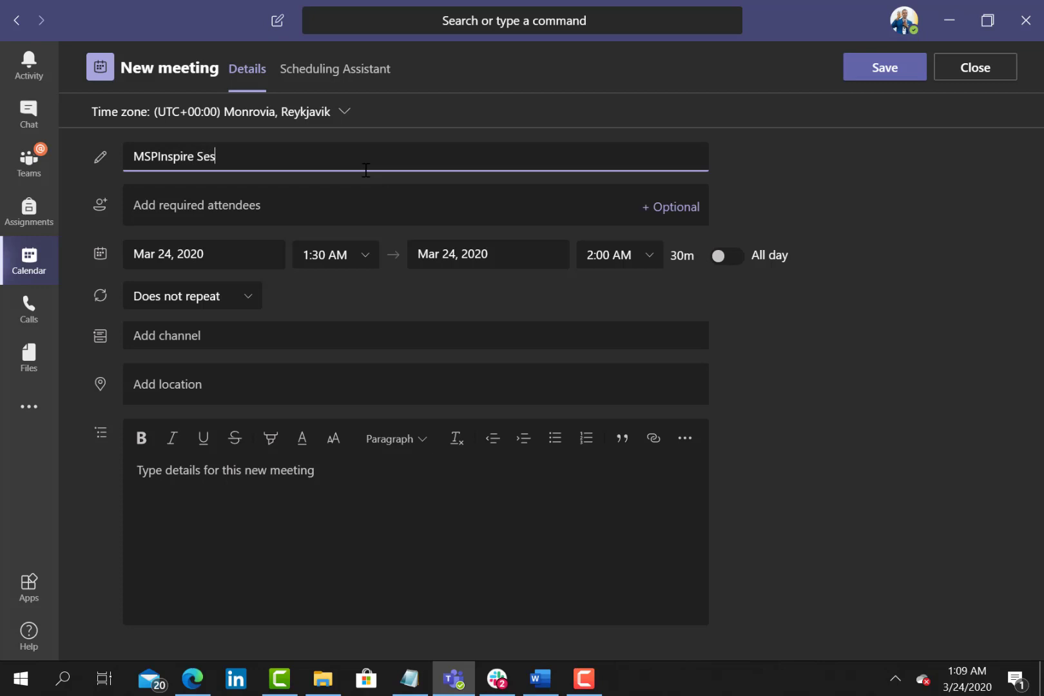
{"action": "type", "text": "sion"}
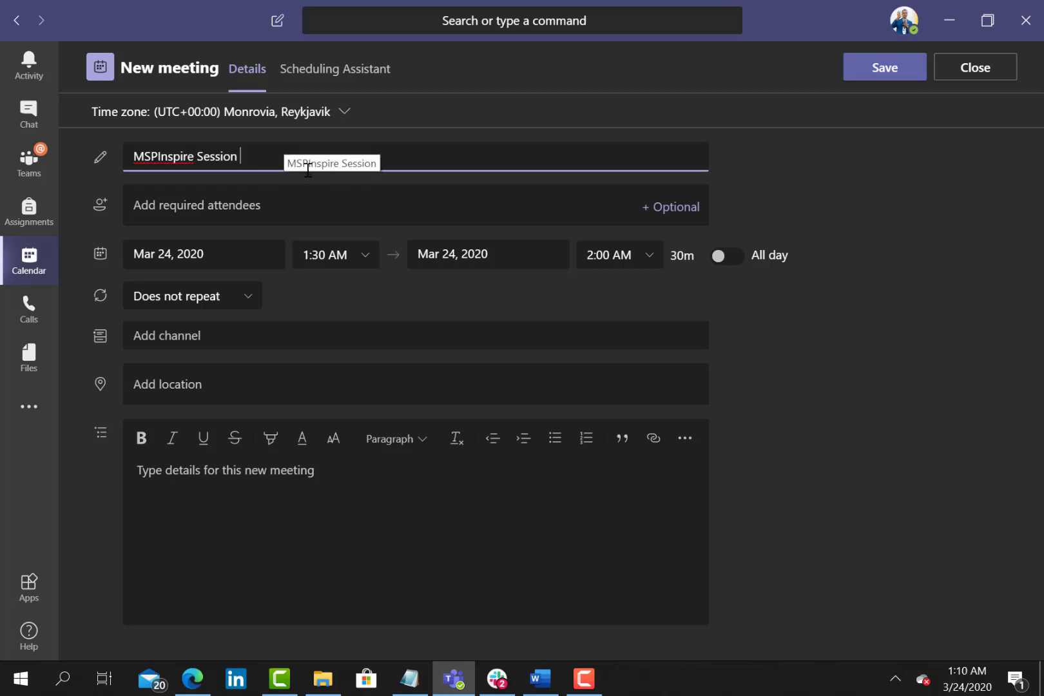
{"action": "type", "text": " - "}
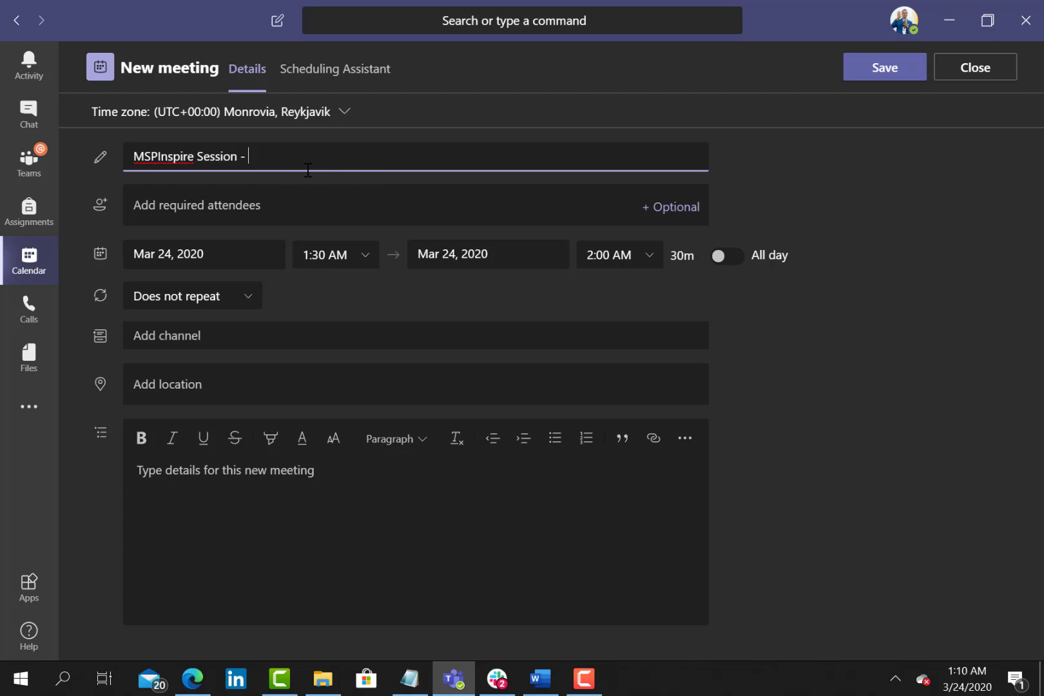
{"action": "type", "text": "Arpita and Kushboo"}
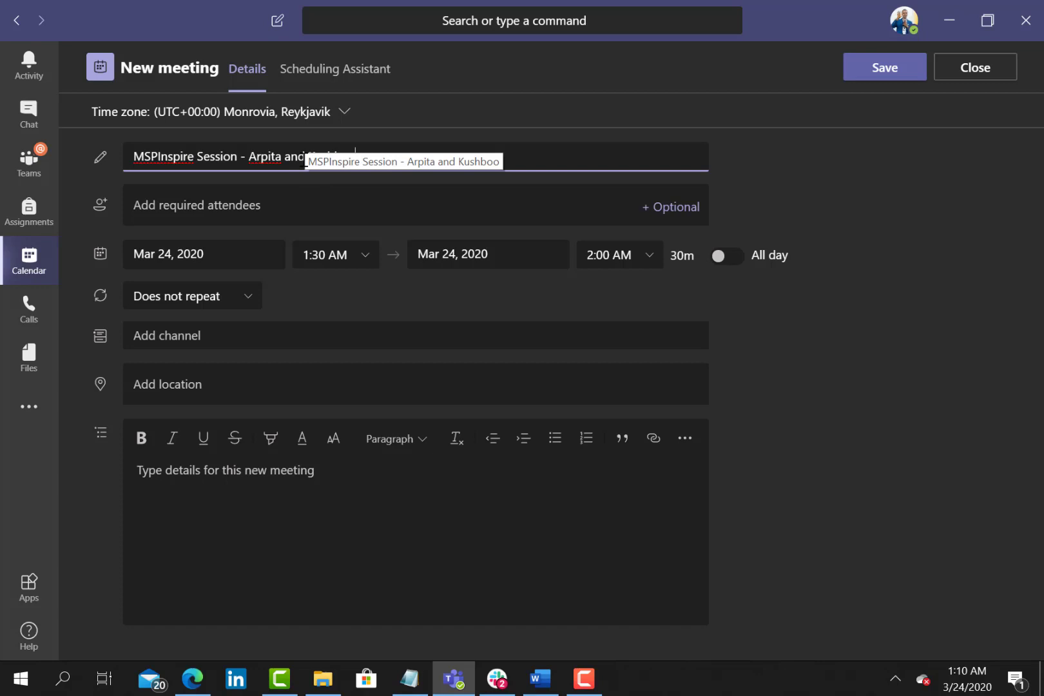
- Add the two e-mail addresses stored in the clipboard history as required attendees, starting with the external Gmail address
{"action": "left_click", "coordinate": [269, 203]}
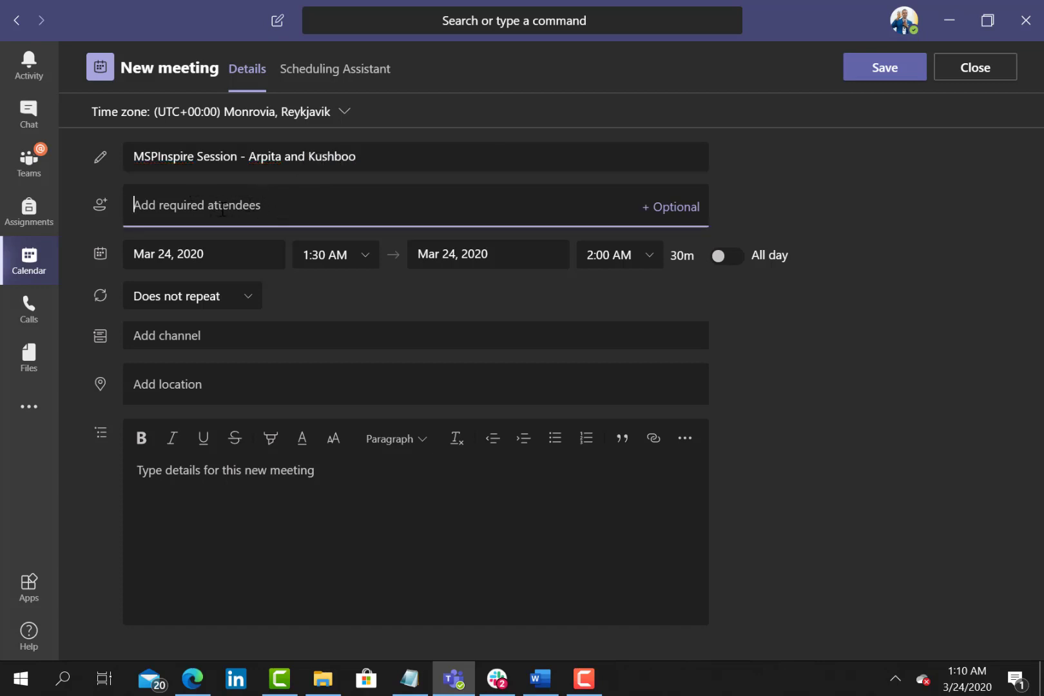
{"action": "key", "text": "super+v"}
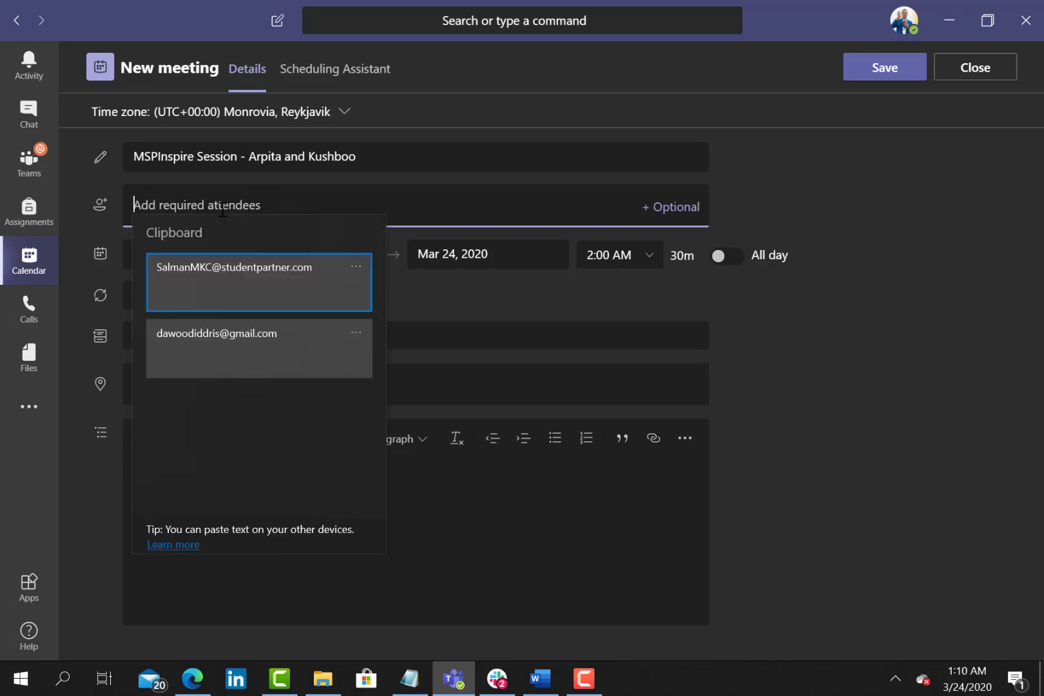
{"action": "left_click", "coordinate": [257, 330]}
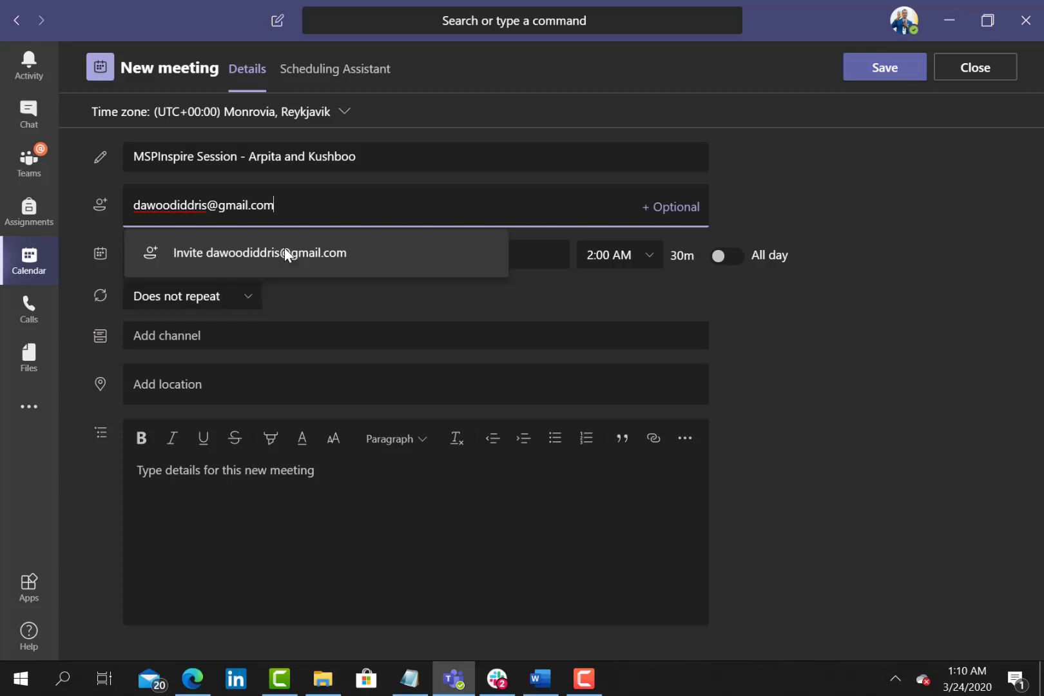
{"action": "left_click", "coordinate": [286, 253]}
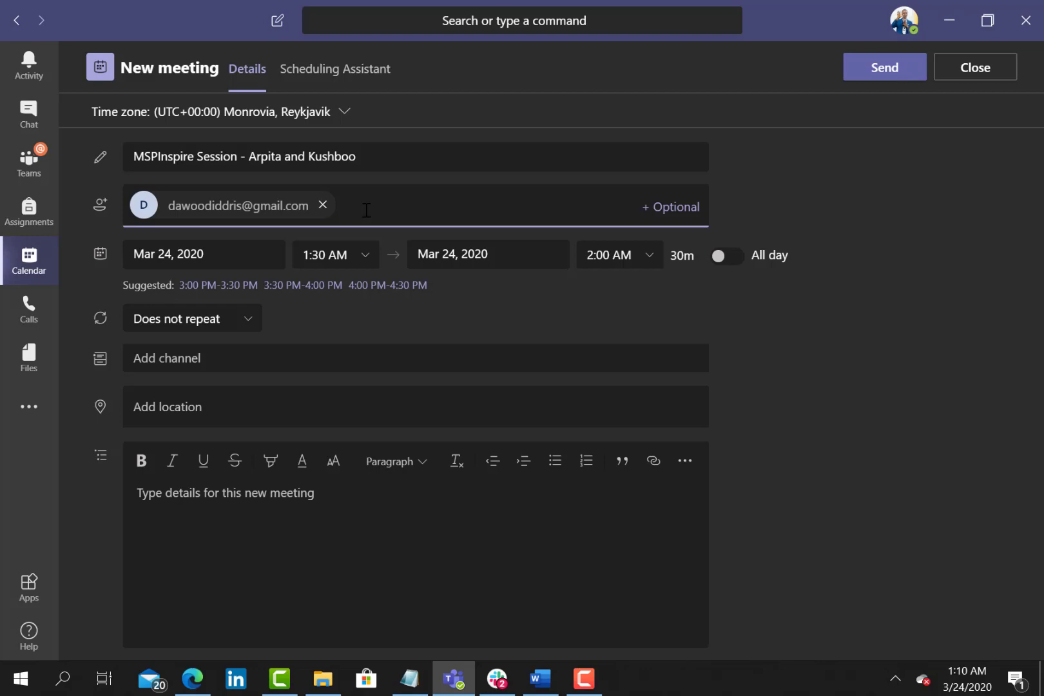
{"action": "key", "text": "super+v"}
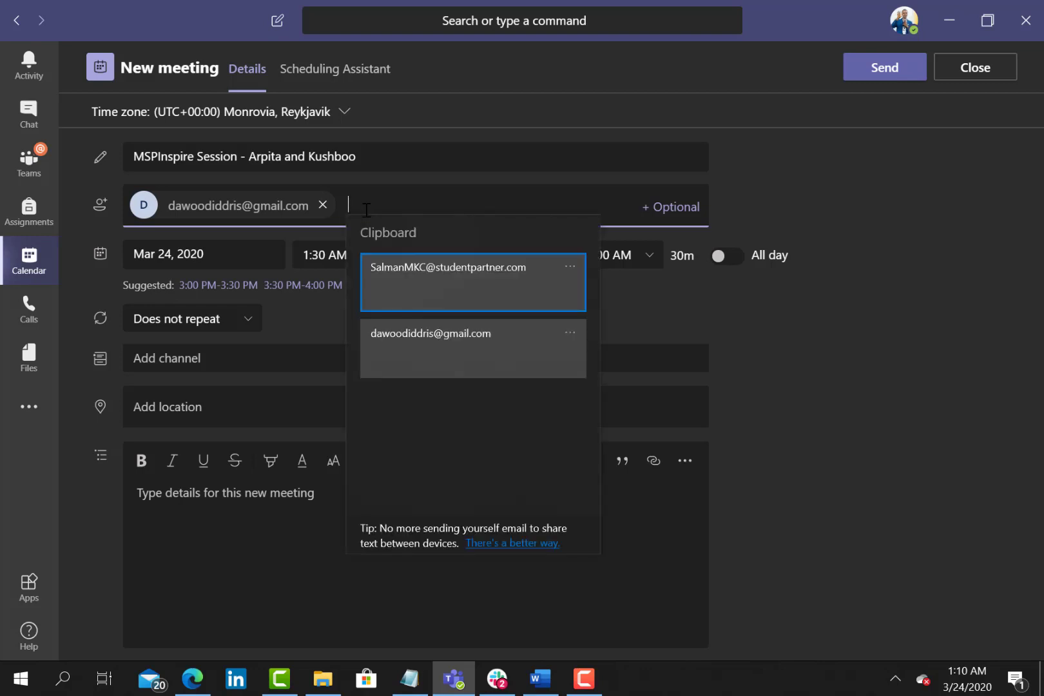
{"action": "left_click", "coordinate": [432, 268]}
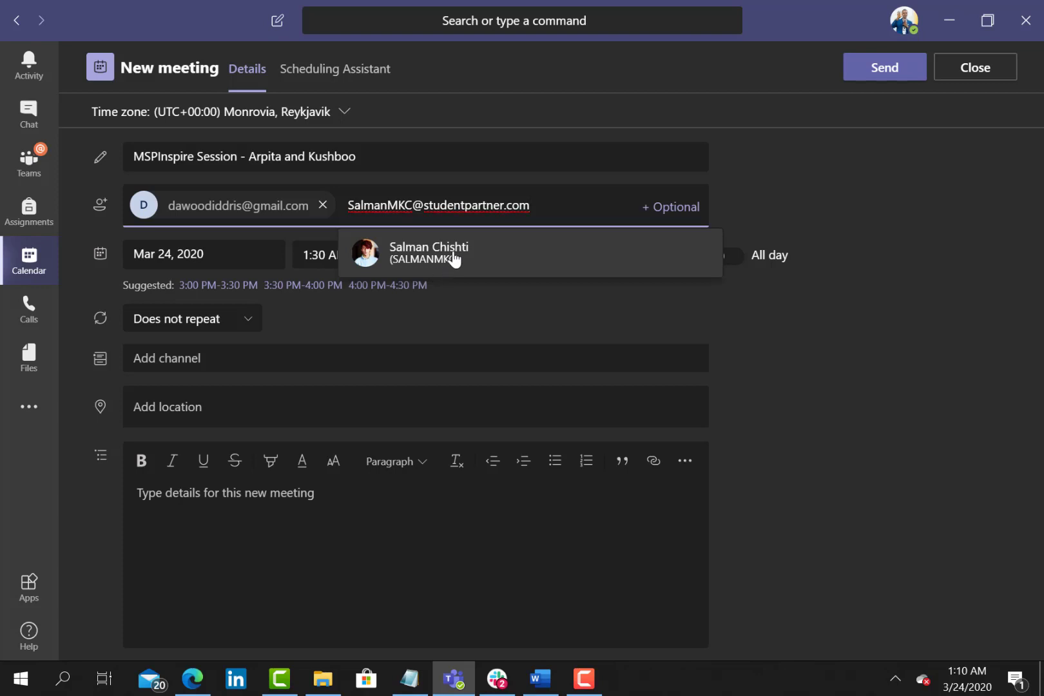
{"action": "left_click", "coordinate": [452, 257]}
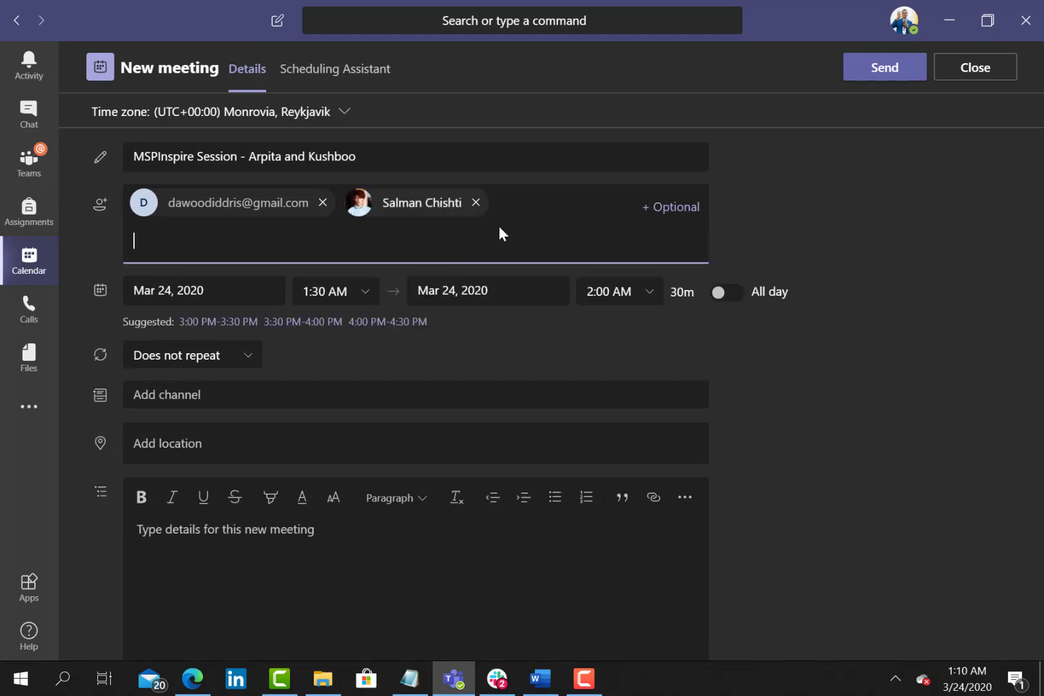
- Look up a third person in the directory by first name and add them as a required attendee
{"action": "type", "text": "Sa"}
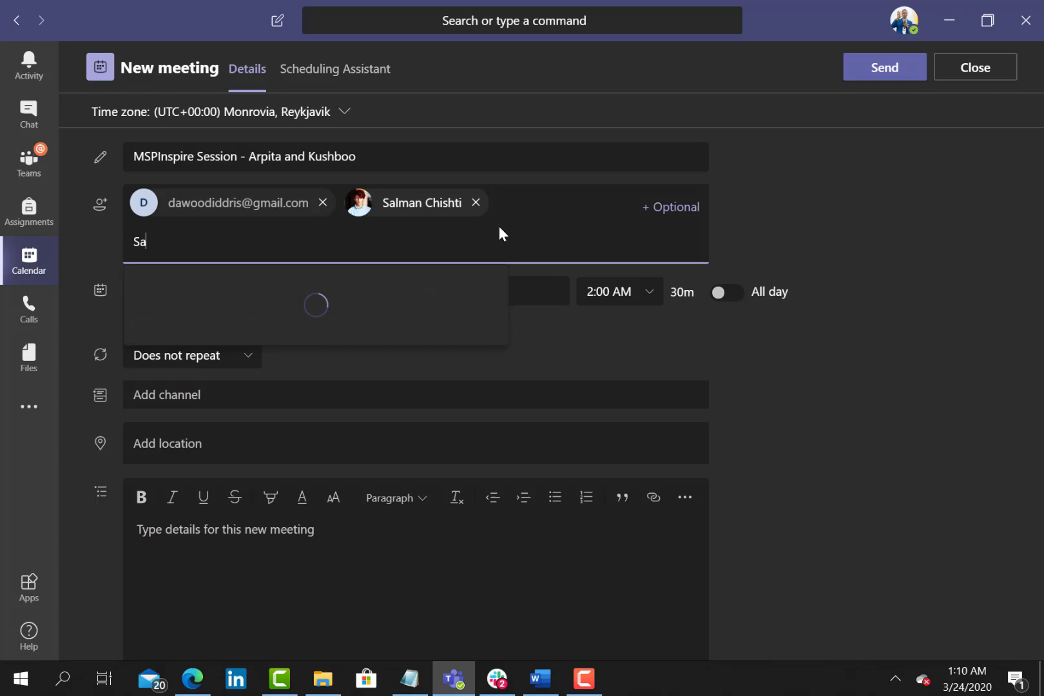
{"action": "type", "text": "biha"}
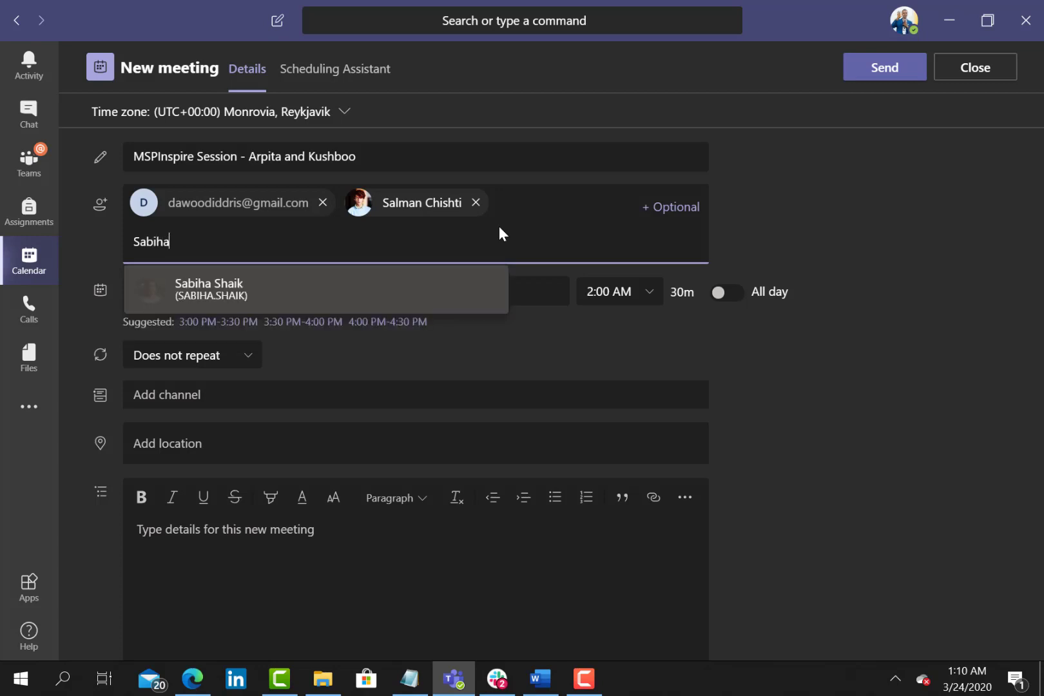
{"action": "left_click", "coordinate": [349, 300]}
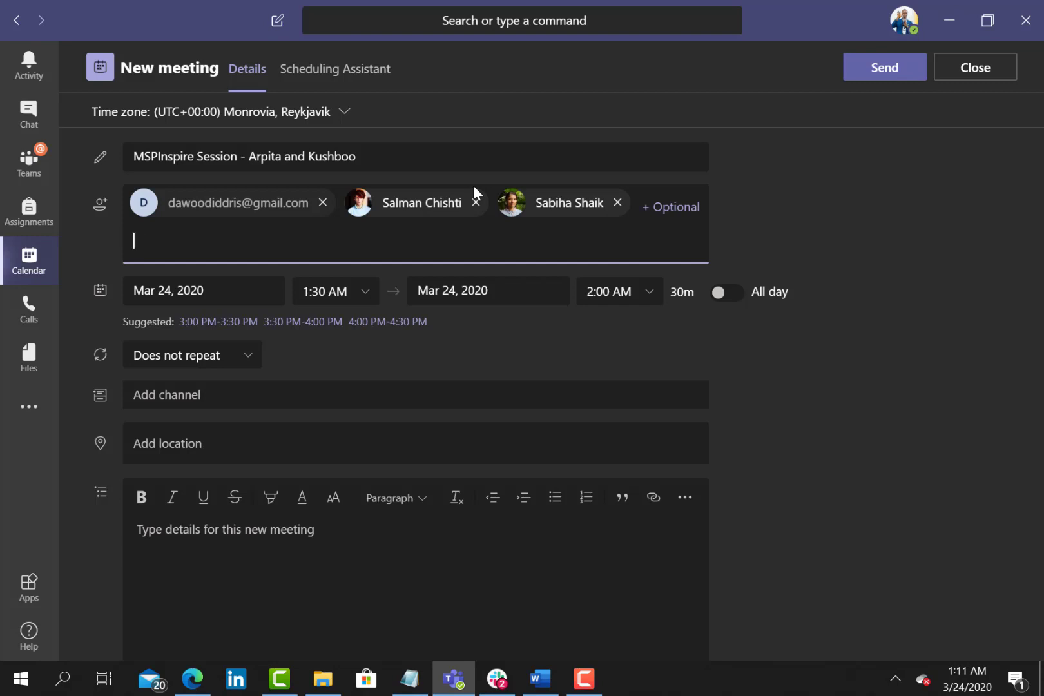
- Set the meeting date to Mar 27, 2020
{"action": "left_click", "coordinate": [255, 298]}
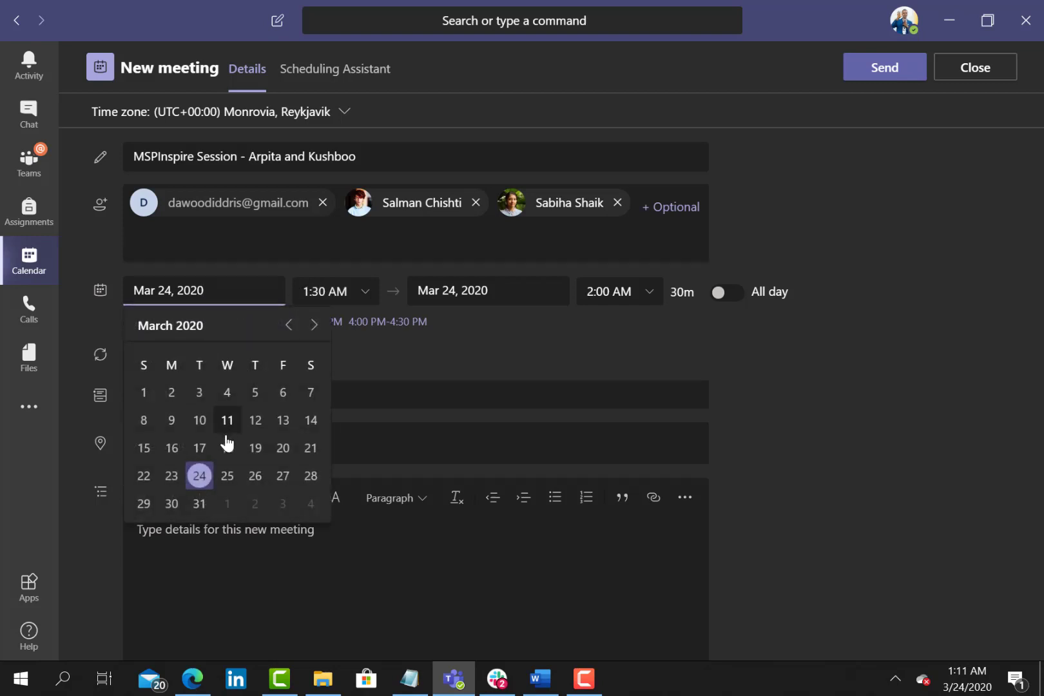
{"action": "left_click", "coordinate": [310, 477]}
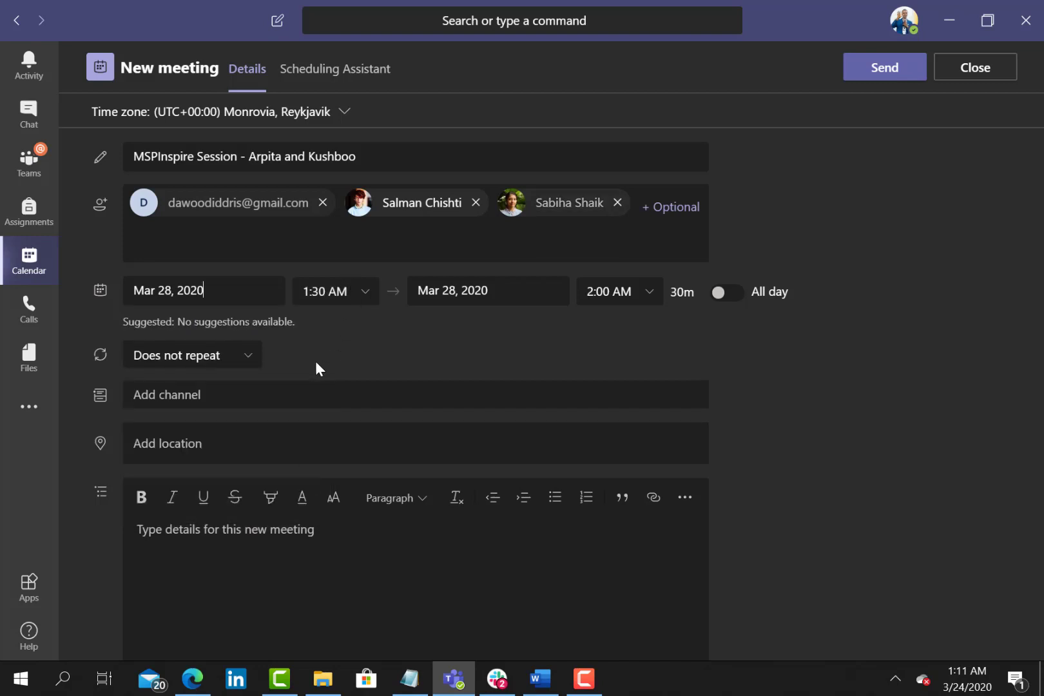
{"action": "left_click", "coordinate": [256, 291]}
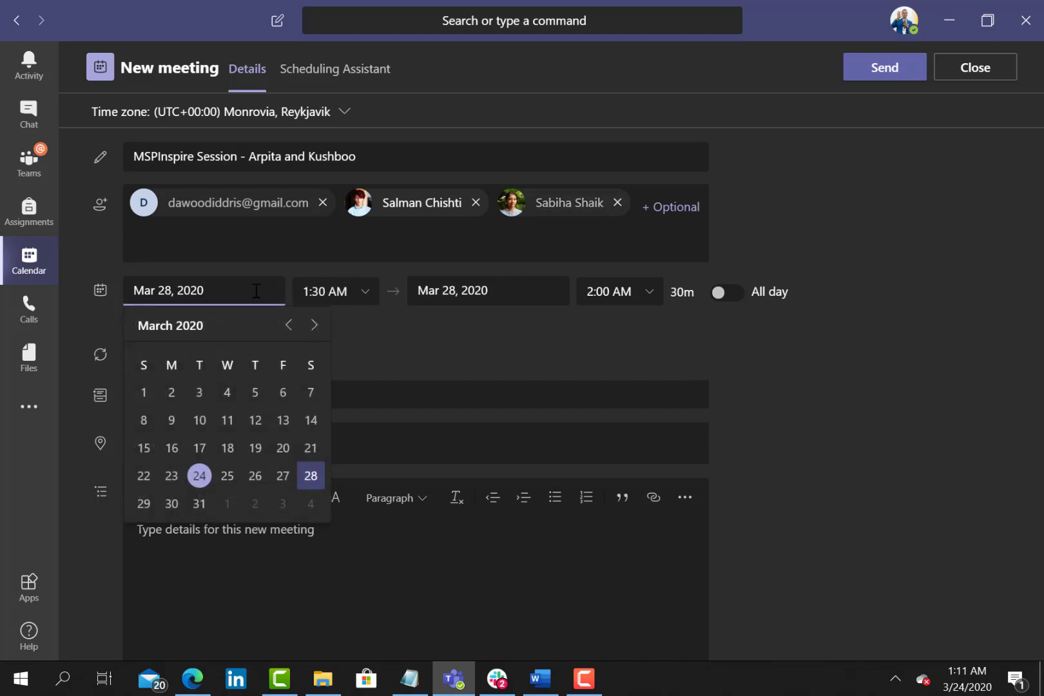
{"action": "left_click", "coordinate": [283, 476]}
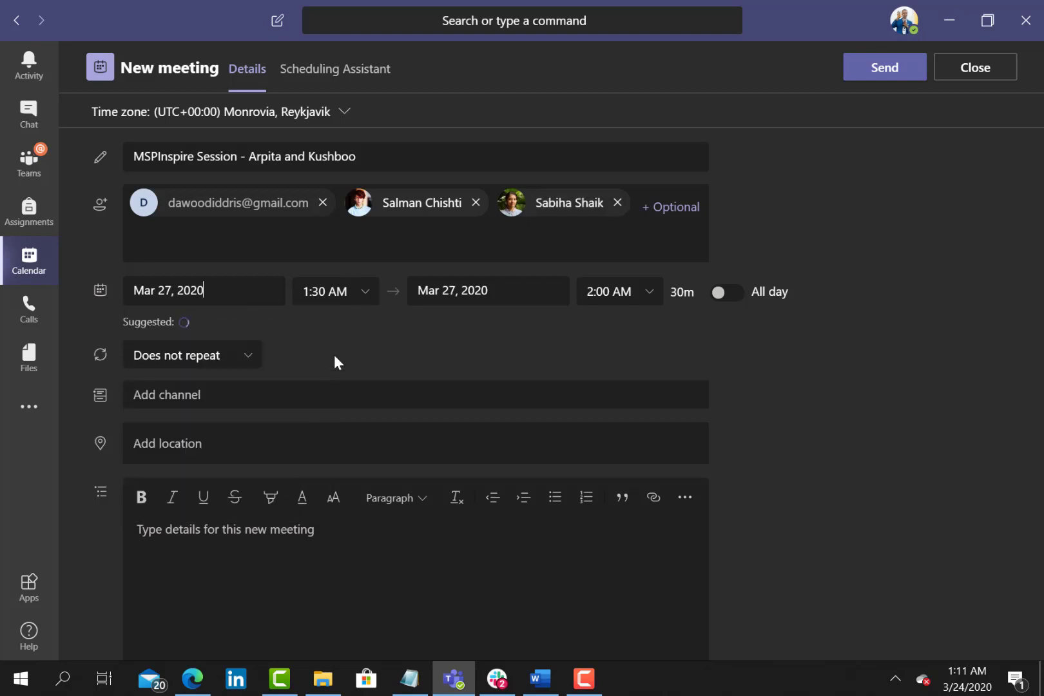
- Set the meeting to start at 2:00 PM and end at 3:00 PM
{"action": "left_click", "coordinate": [352, 288]}
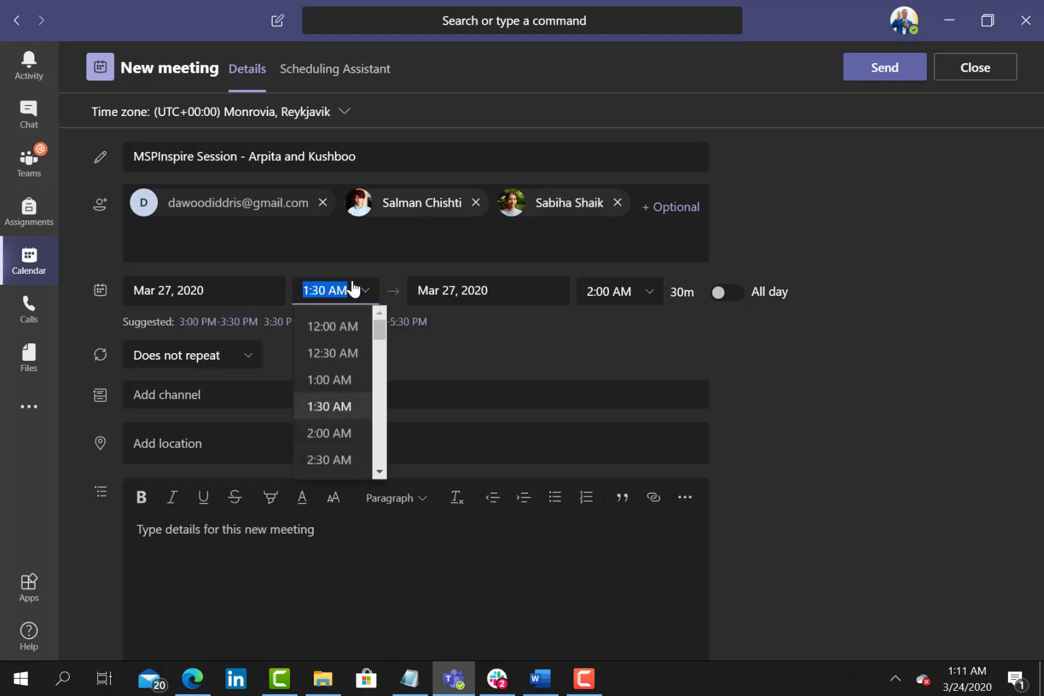
{"action": "left_click", "coordinate": [381, 333]}
{"action": "left_click_drag", "start_coordinate": [381, 333], "coordinate": [380, 406]}
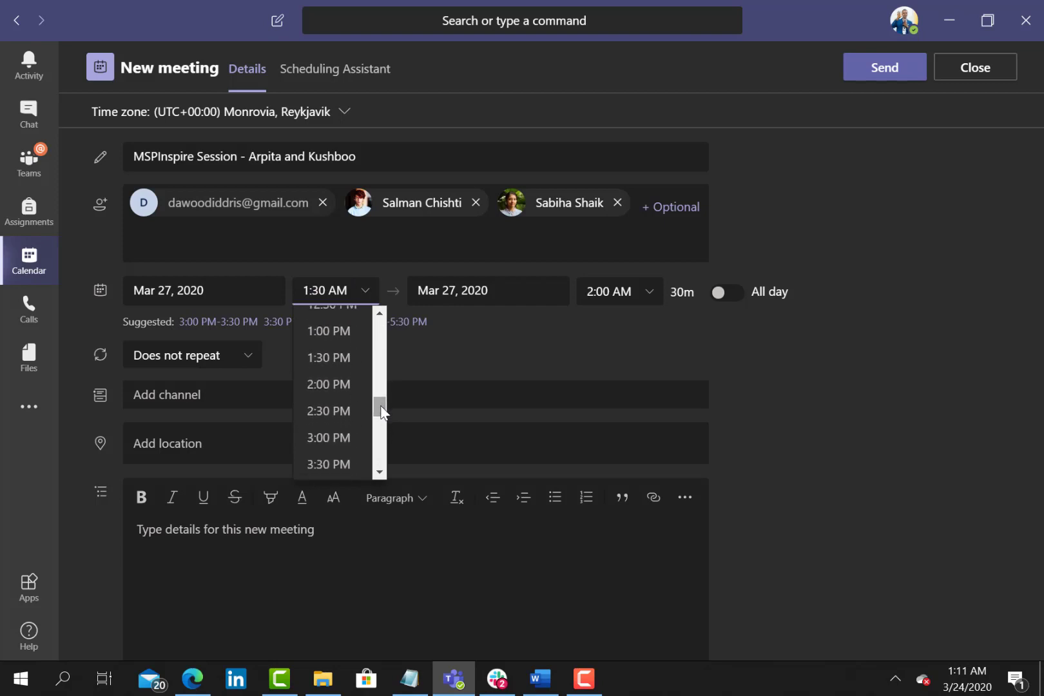
{"action": "left_click", "coordinate": [329, 384]}
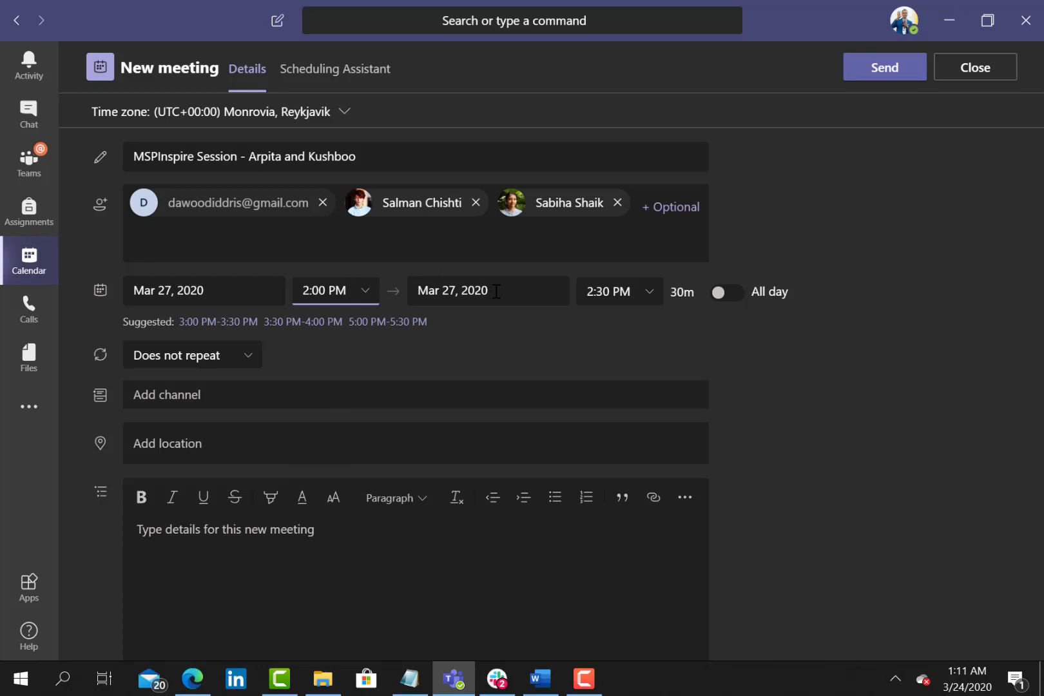
{"action": "left_click", "coordinate": [644, 296]}
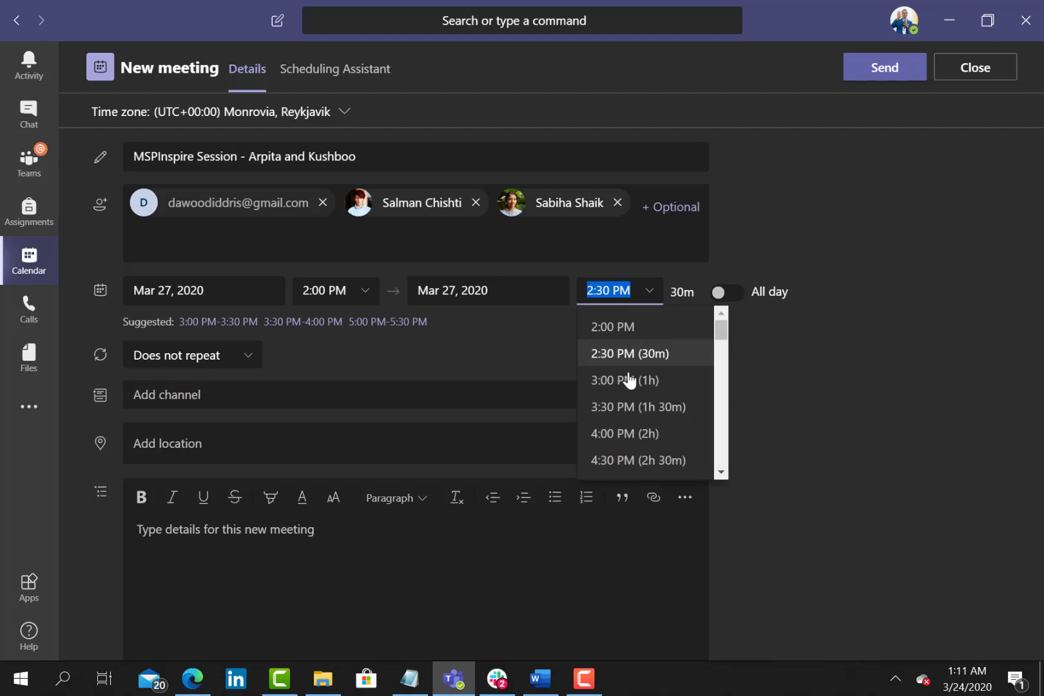
{"action": "left_click", "coordinate": [631, 381]}
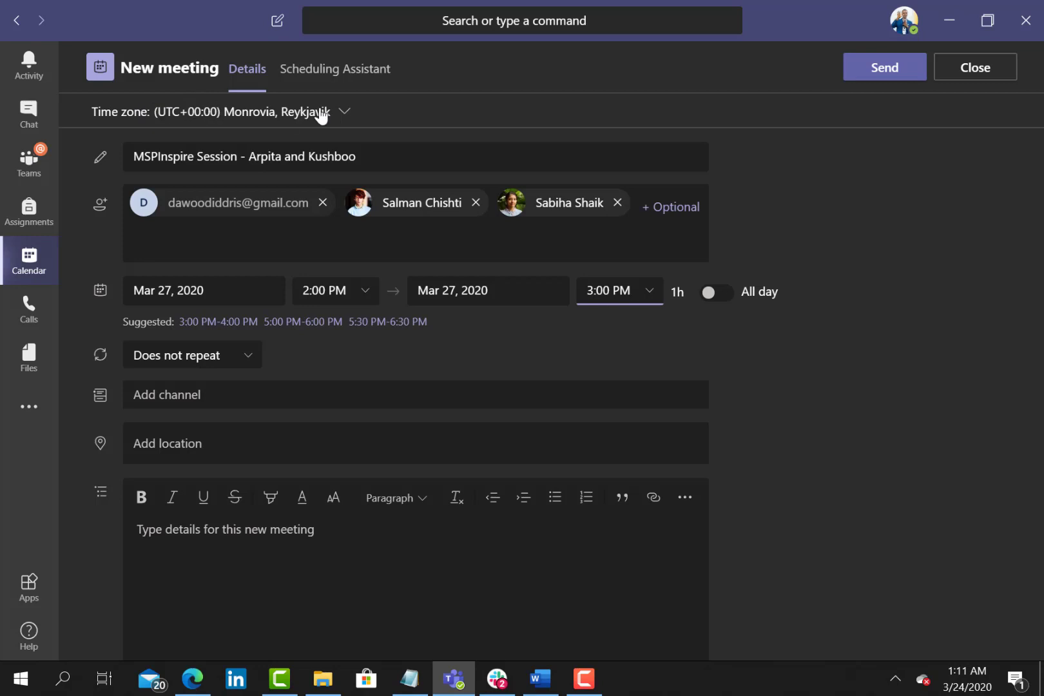
- Examine the meeting's time zone choices and the channels offered under MSP Community, leaving both settings as they are
{"action": "left_click", "coordinate": [342, 115]}
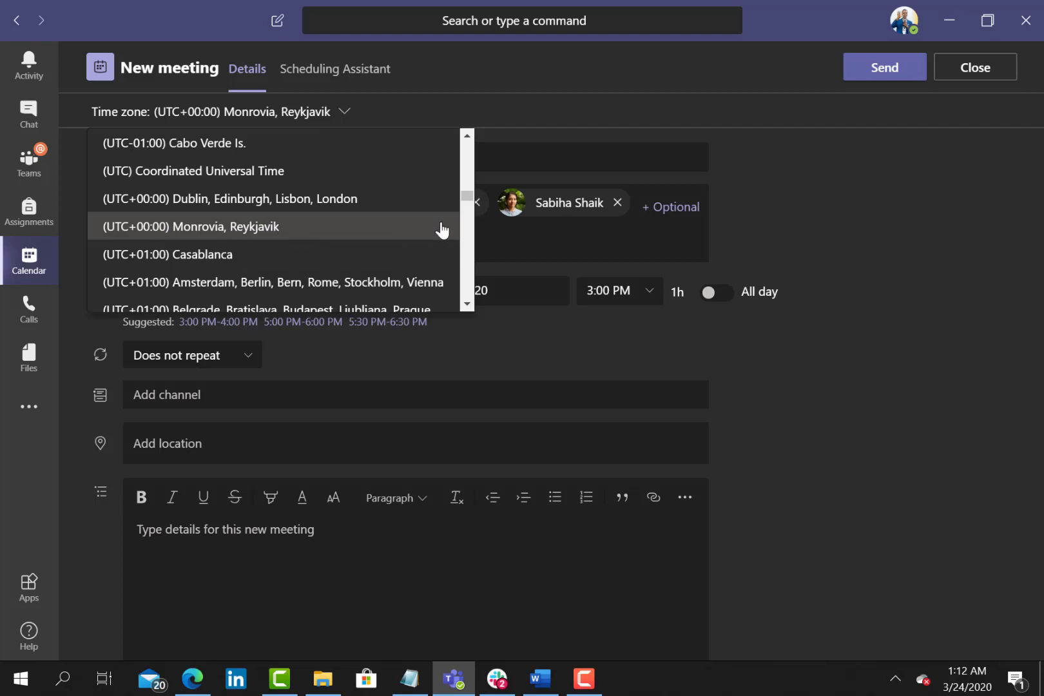
{"action": "left_click", "coordinate": [895, 238]}
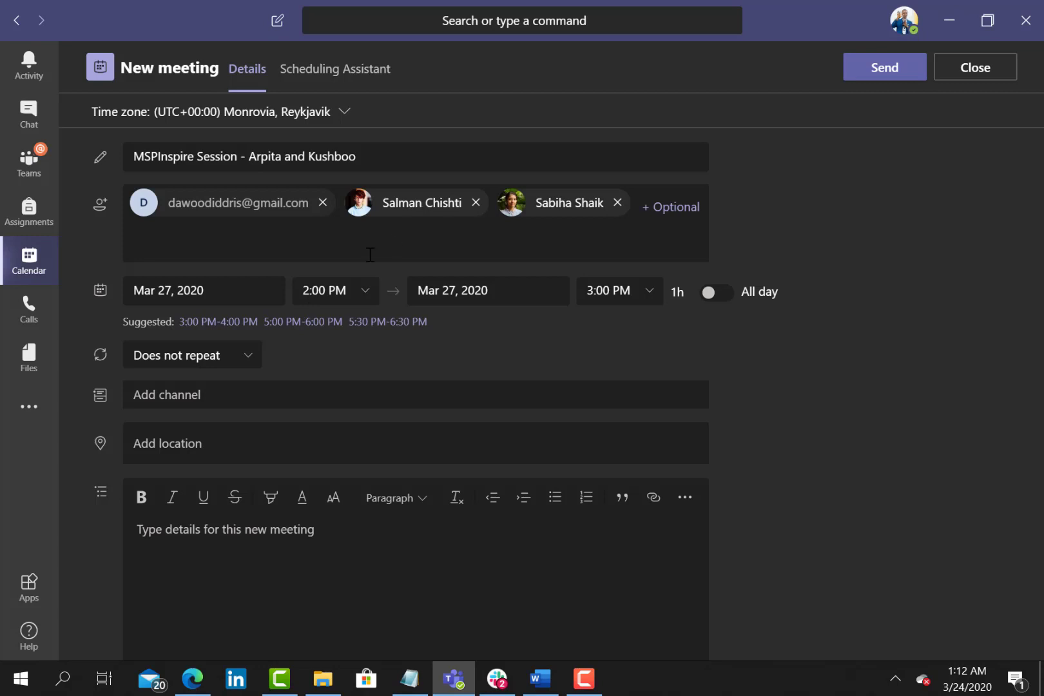
{"action": "left_click", "coordinate": [218, 396]}
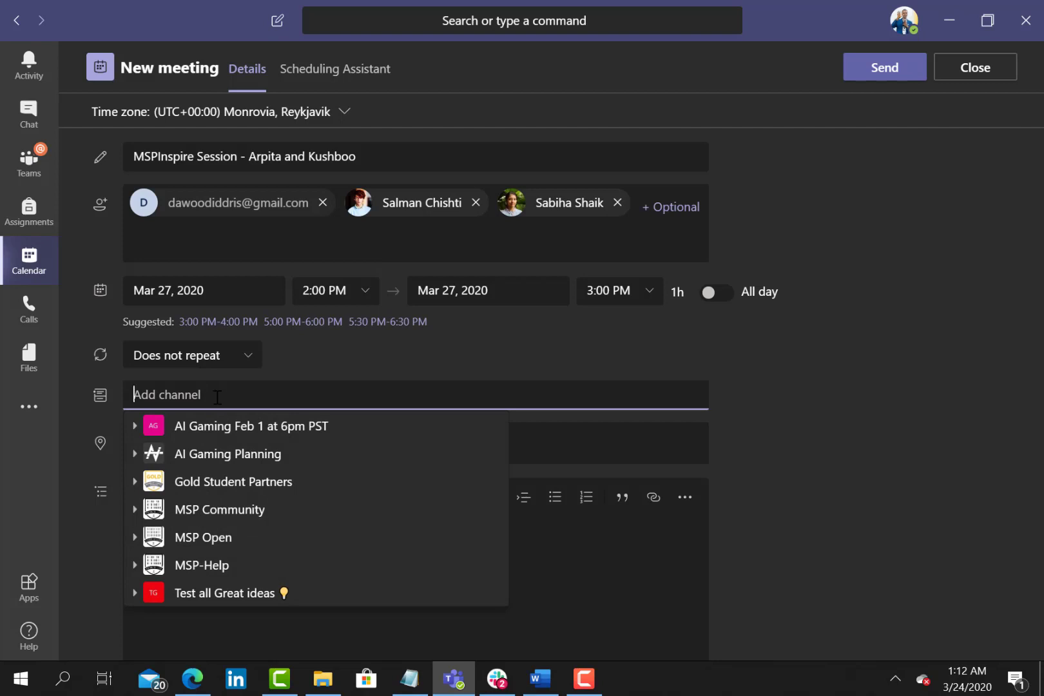
{"action": "left_click", "coordinate": [251, 511]}
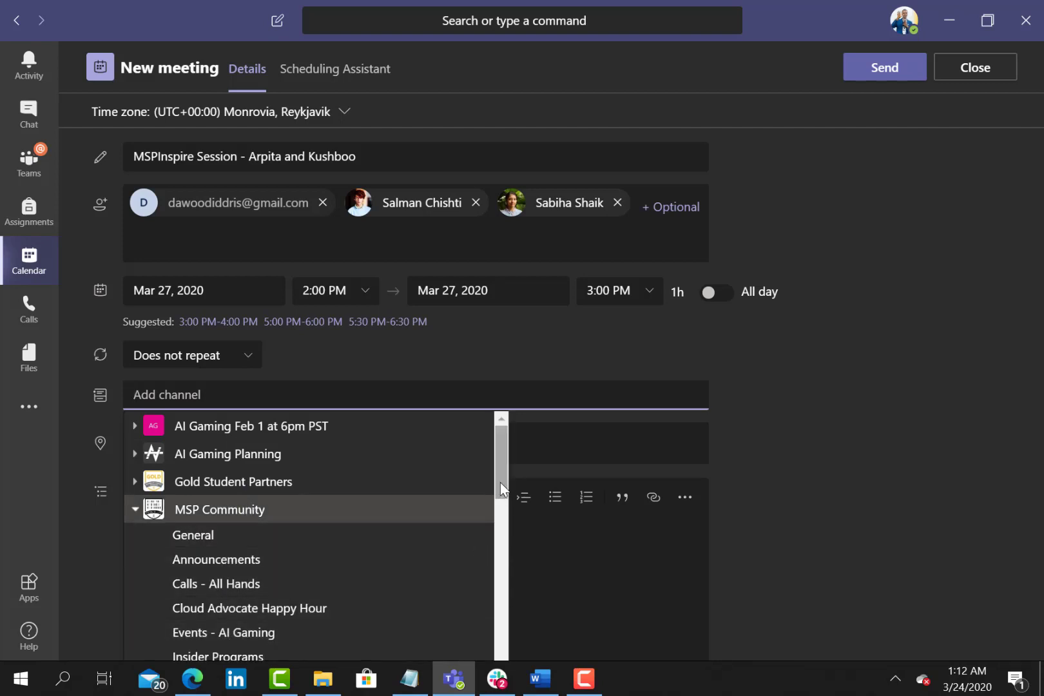
{"action": "left_click_drag", "start_coordinate": [500, 484], "coordinate": [497, 561]}
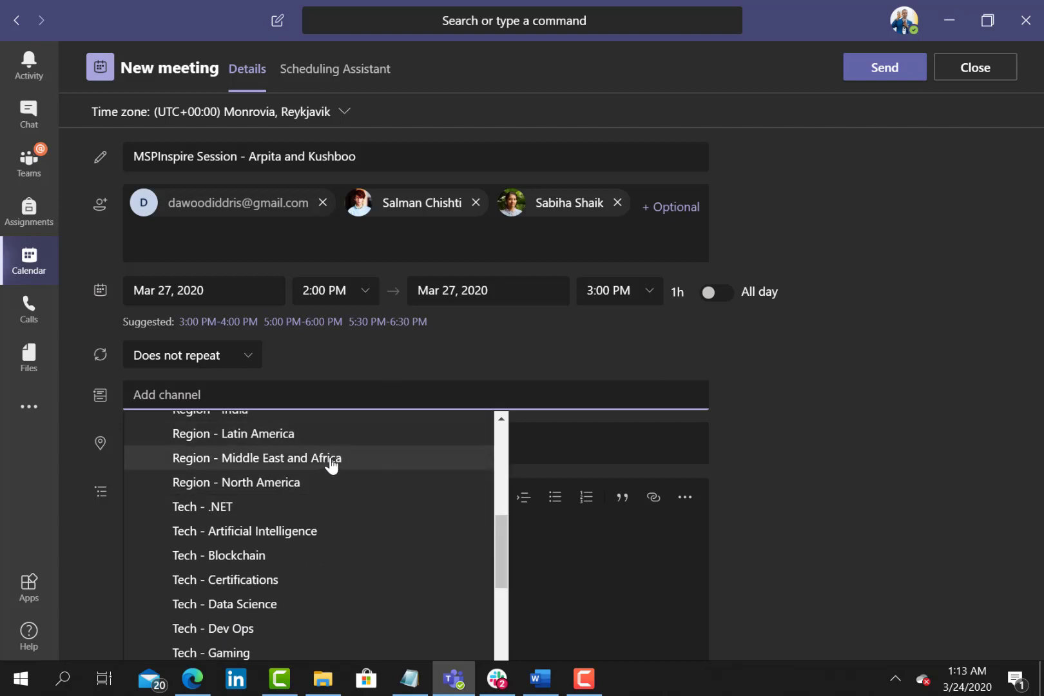
{"action": "left_click", "coordinate": [502, 355]}
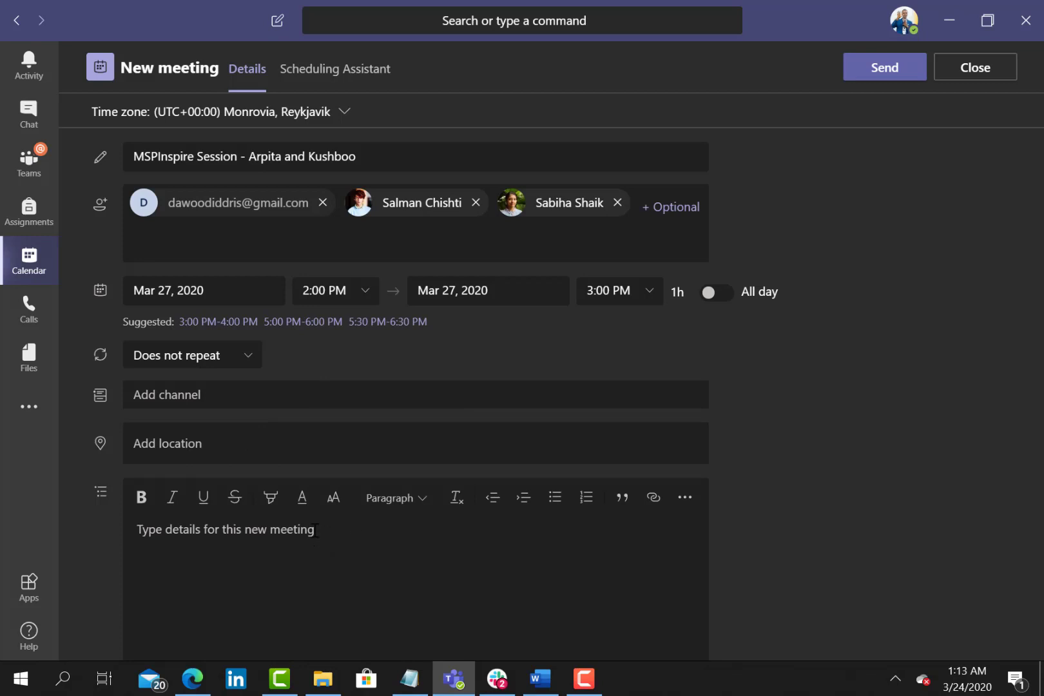
{"action": "left_click", "coordinate": [192, 441]}
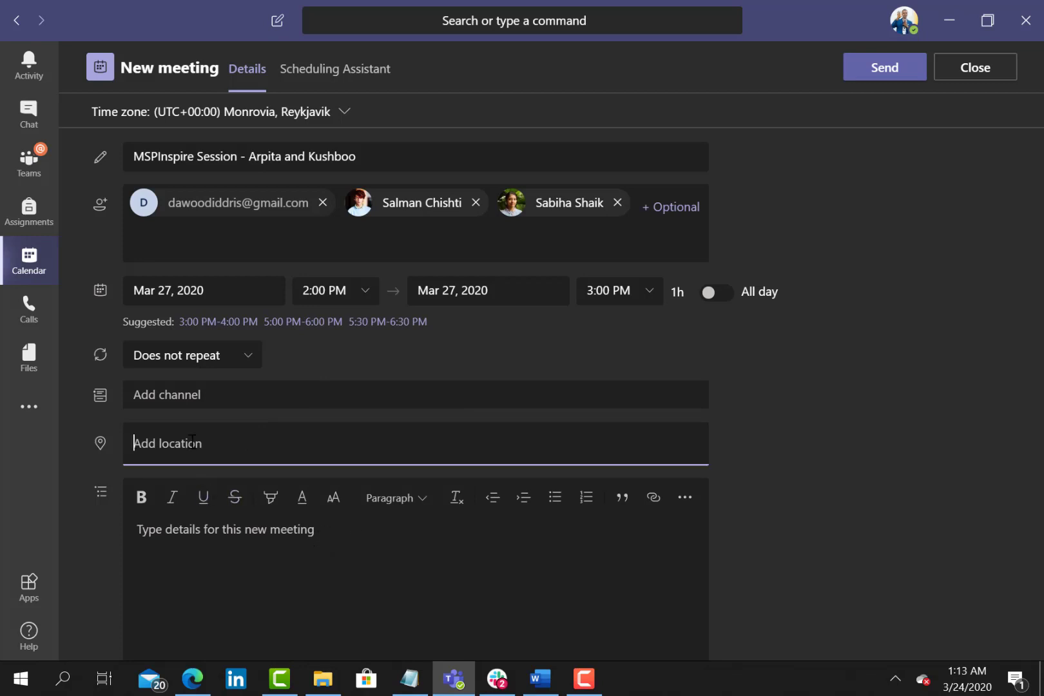
{"action": "left_click", "coordinate": [219, 400]}
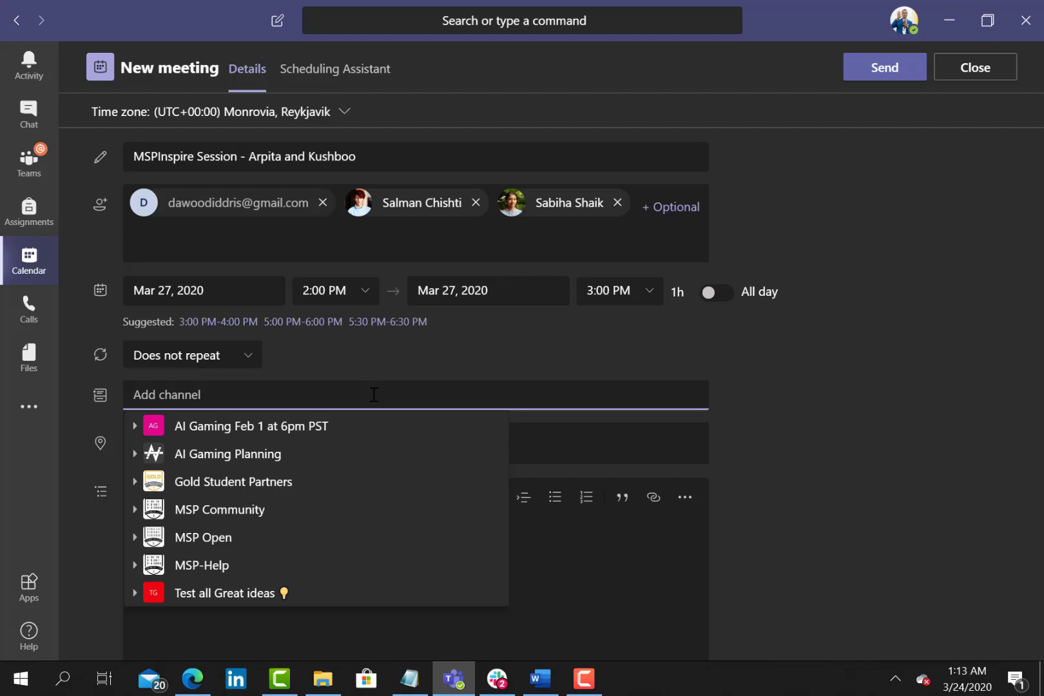
{"action": "left_click", "coordinate": [855, 443]}
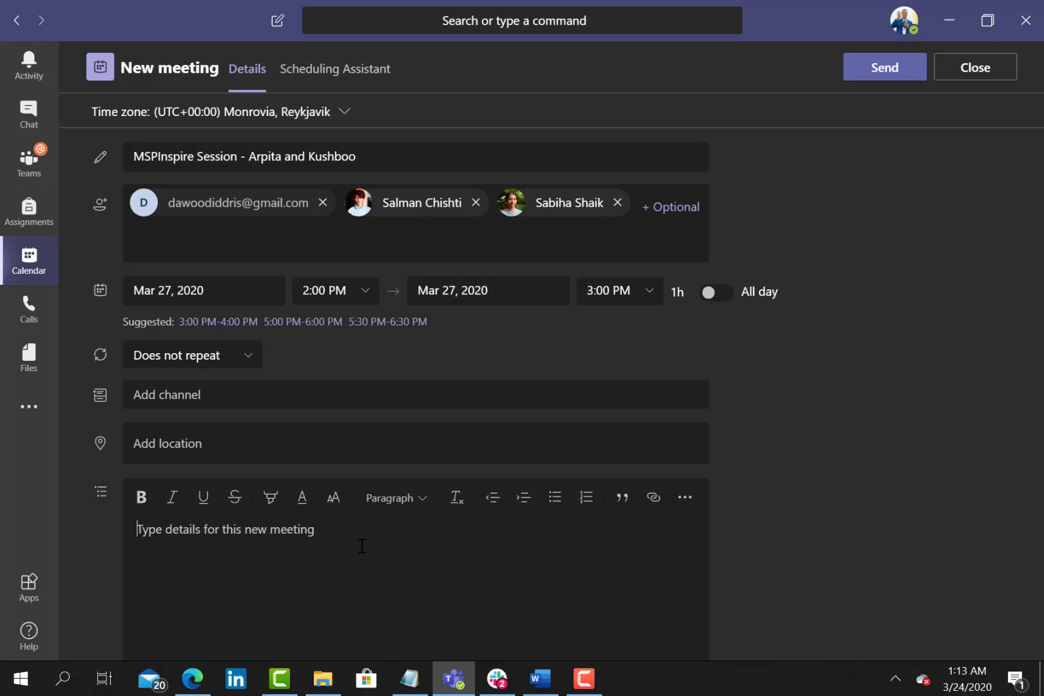
- Write the meeting details message "Hi MSPInspire, this is to guide others."
{"action": "type", "text": "Hi "}
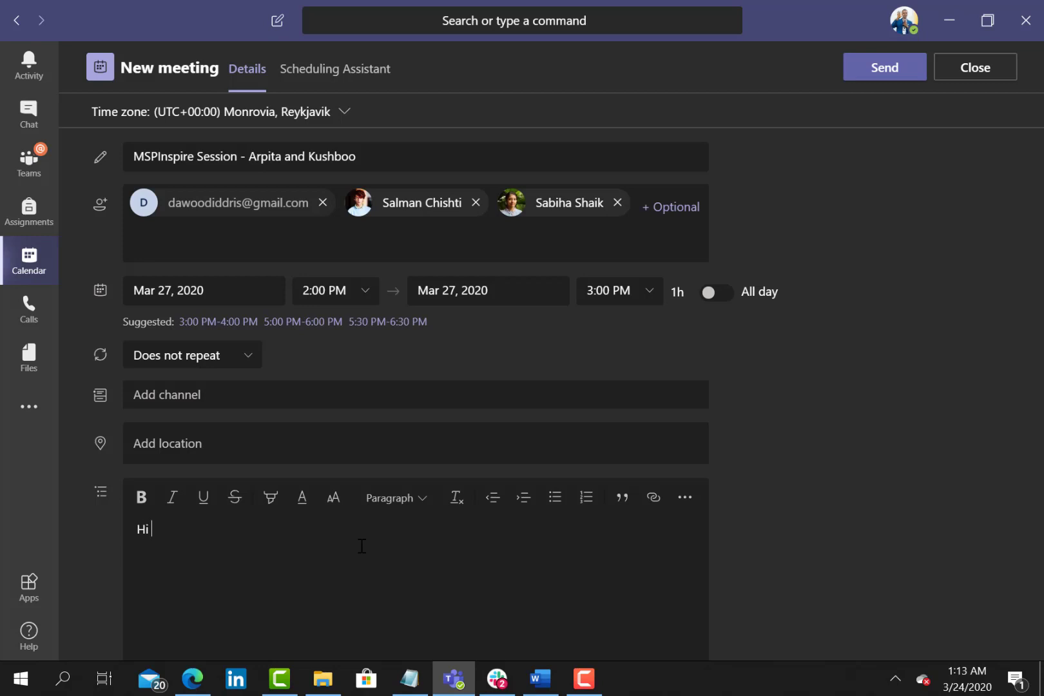
{"action": "type", "text": "MSp"}
{"action": "key", "text": "BackSpace"}
{"action": "type", "text": "PInspire, "}
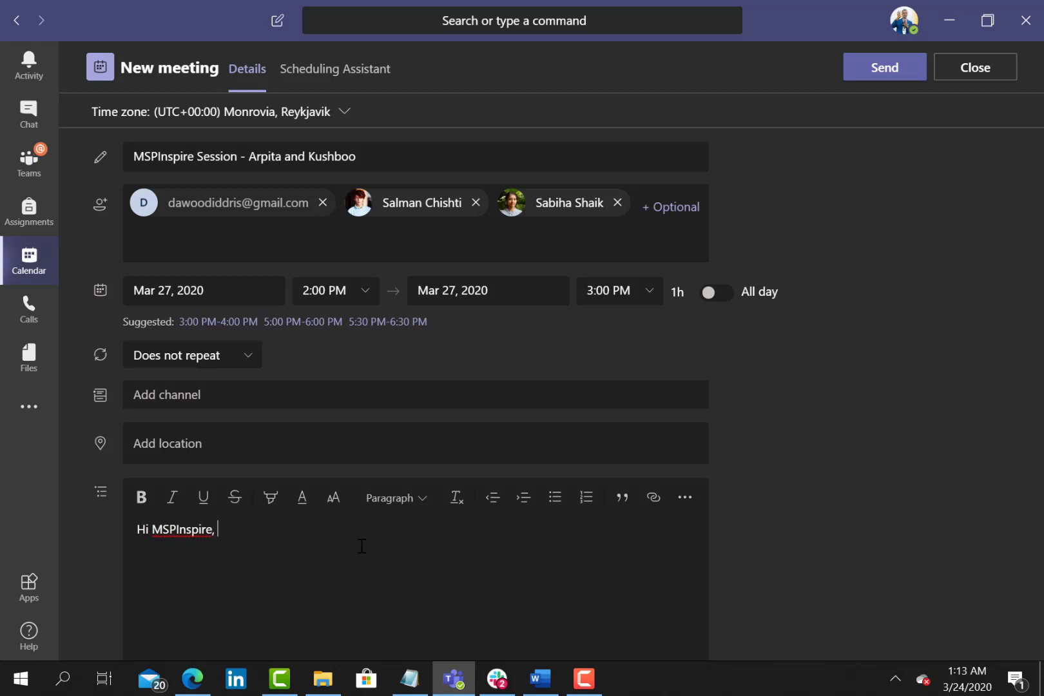
{"action": "type", "text": "this is to guide others"}
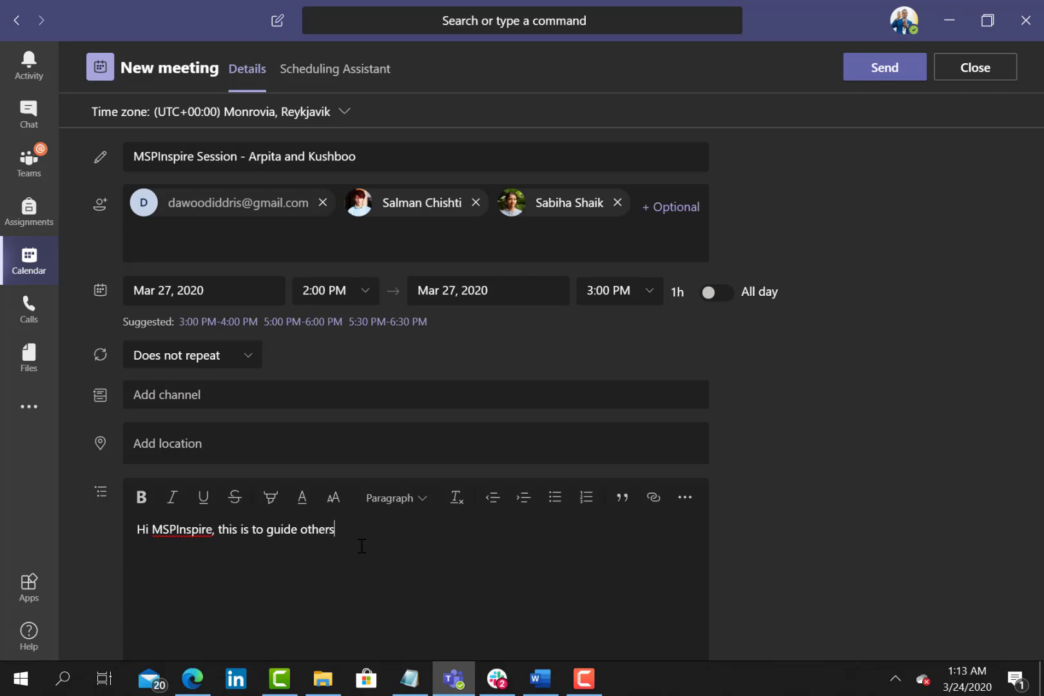
{"action": "type", "text": "."}
- Add the sign-off "MSP Team" as a bullet point below the message
{"action": "key", "text": "Return"}
{"action": "type", "text": "On"}
{"action": "key", "text": "BackSpace"}
{"action": "key", "text": "BackSpace"}
{"action": "type", "text": "MSP Team-"}
- Insert "a tutorial" after "this is" in the first line of the meeting details
{"action": "left_click", "coordinate": [252, 530]}
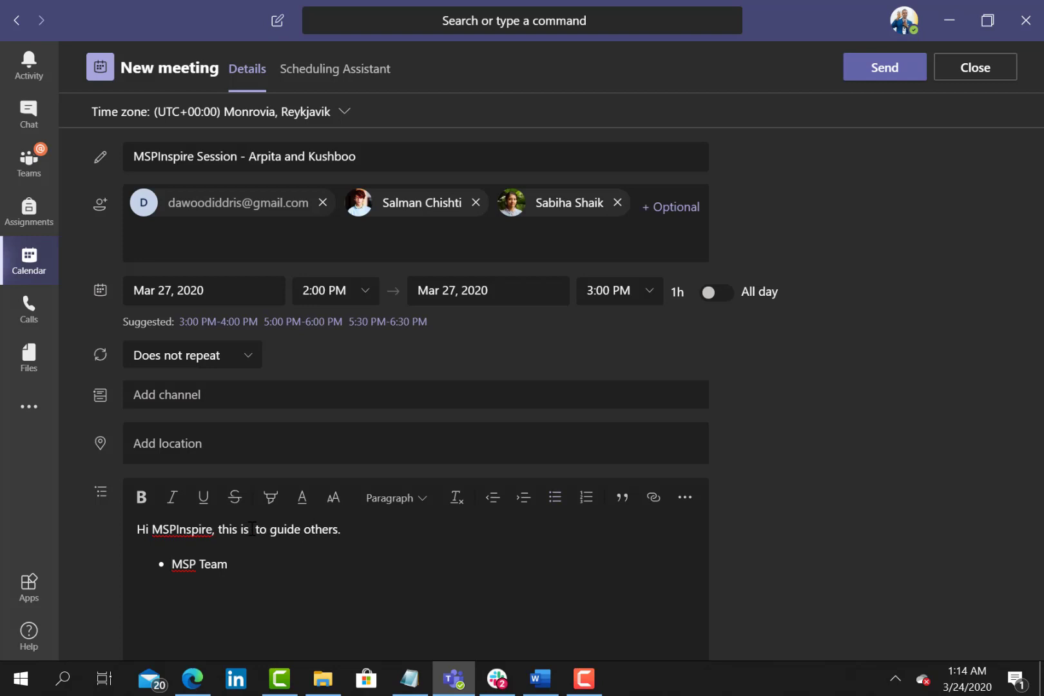
{"action": "key", "text": "BackSpace"}
{"action": "type", "text": "a tut"}
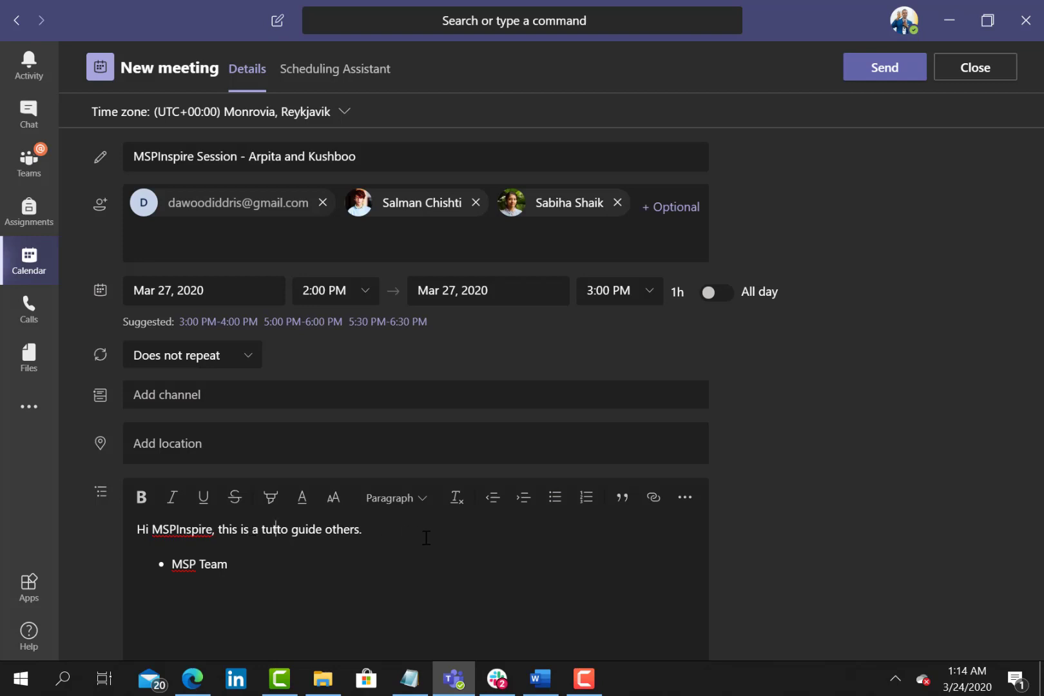
{"action": "type", "text": "o"}
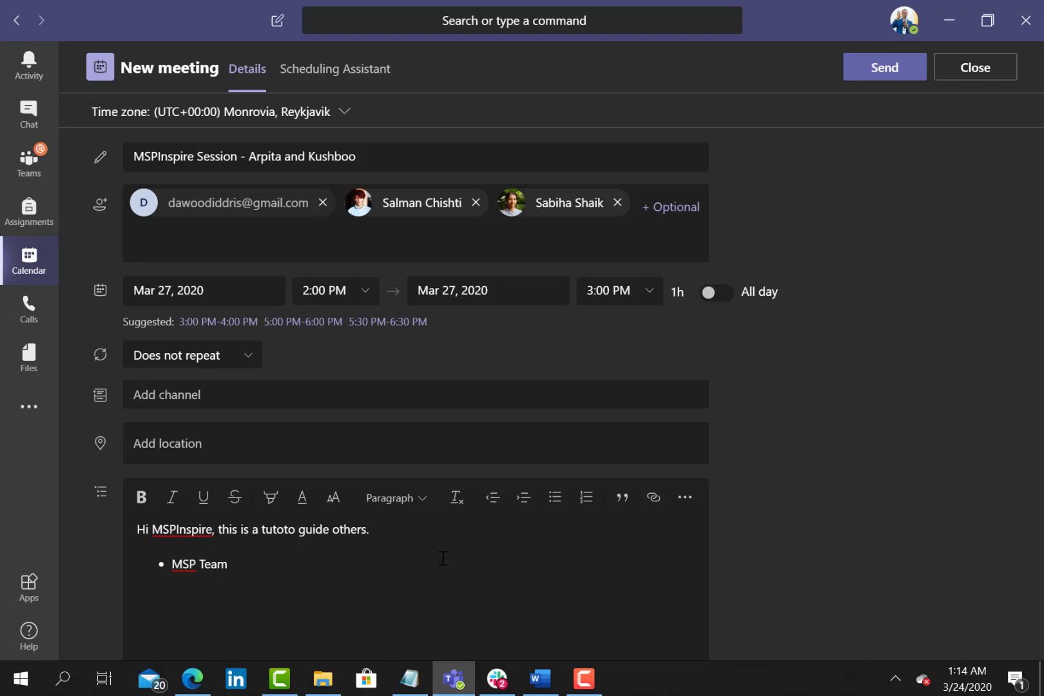
{"action": "type", "text": "rial"}
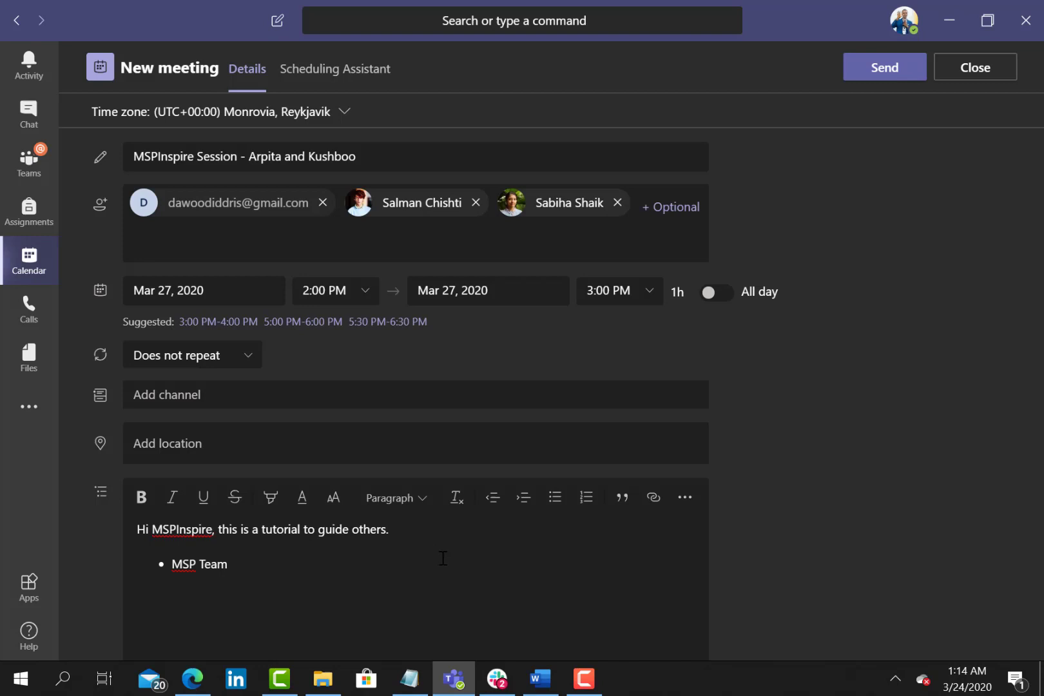
- Review the completed meeting form and send the invitation to the attendees
{"action": "left_click", "coordinate": [341, 568]}
{"action": "scroll", "coordinate": [869, 366], "scroll_direction": "down", "scroll_amount": 1}
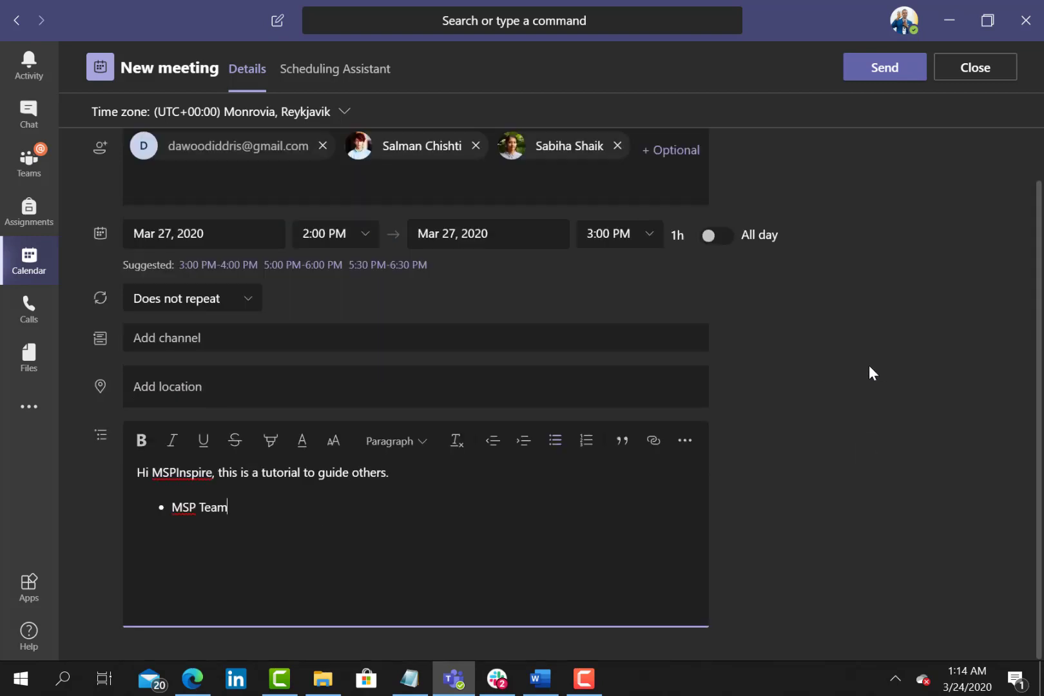
{"action": "left_click", "coordinate": [895, 76]}
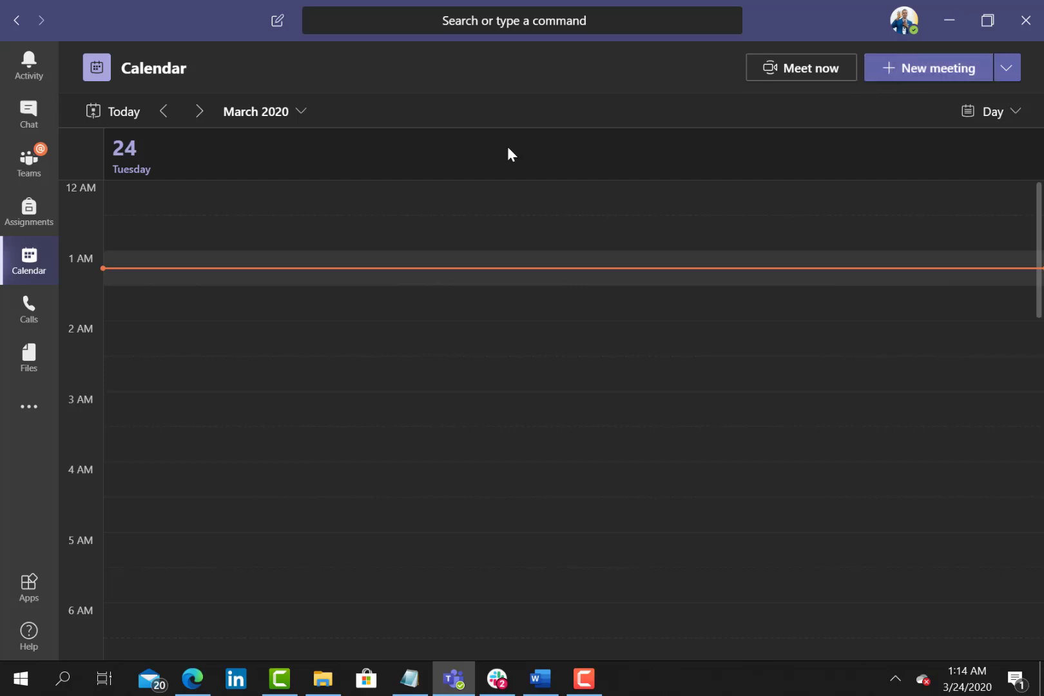
- Show March 27, 2020 in the calendar and check the 2 PM to 3 PM slot for the new meeting
{"action": "left_click", "coordinate": [293, 118]}
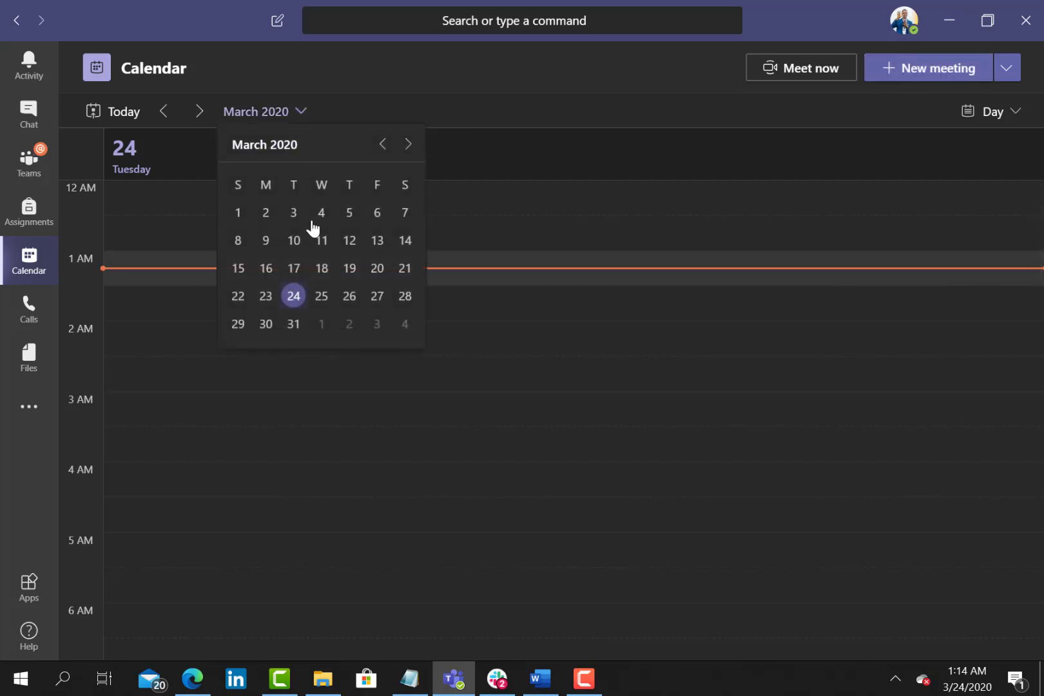
{"action": "left_click", "coordinate": [377, 298]}
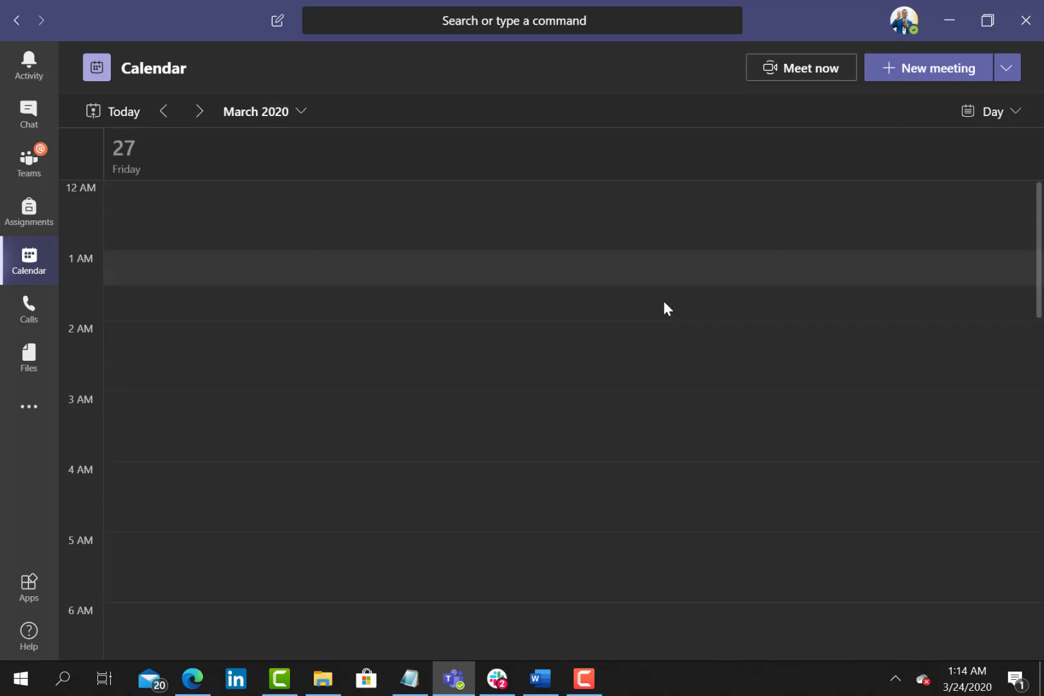
{"action": "scroll", "coordinate": [664, 308], "scroll_direction": "down", "scroll_amount": 10}
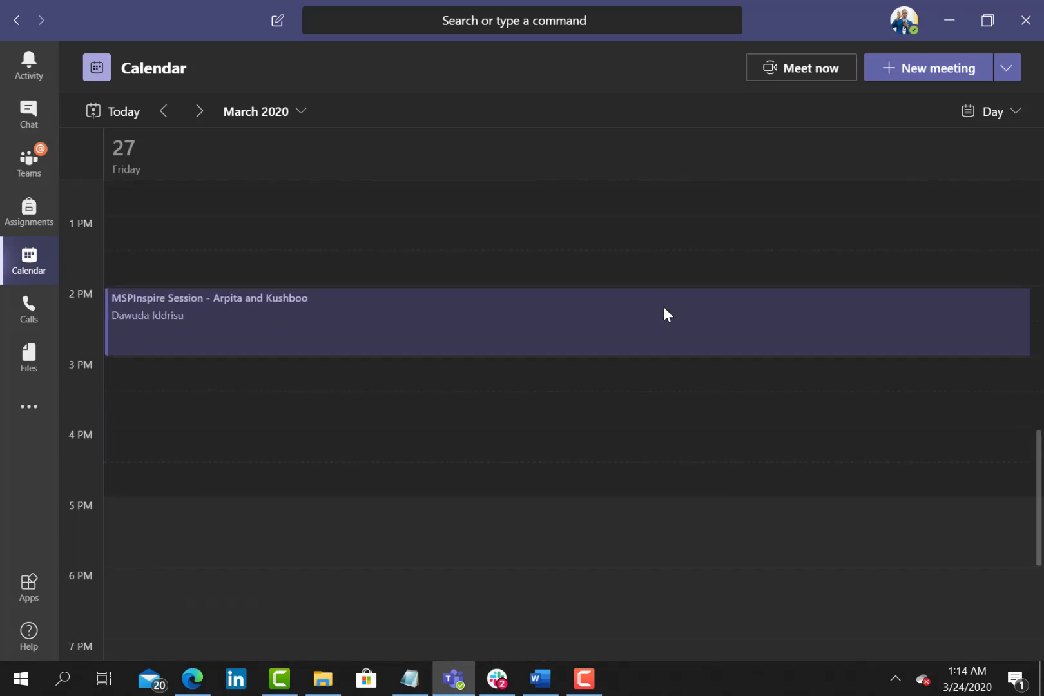
- Switch to Gmail in the browser, refresh the inbox, open the MSPInspire Session invitation and accept it with Yes
{"action": "left_click", "coordinate": [193, 684]}
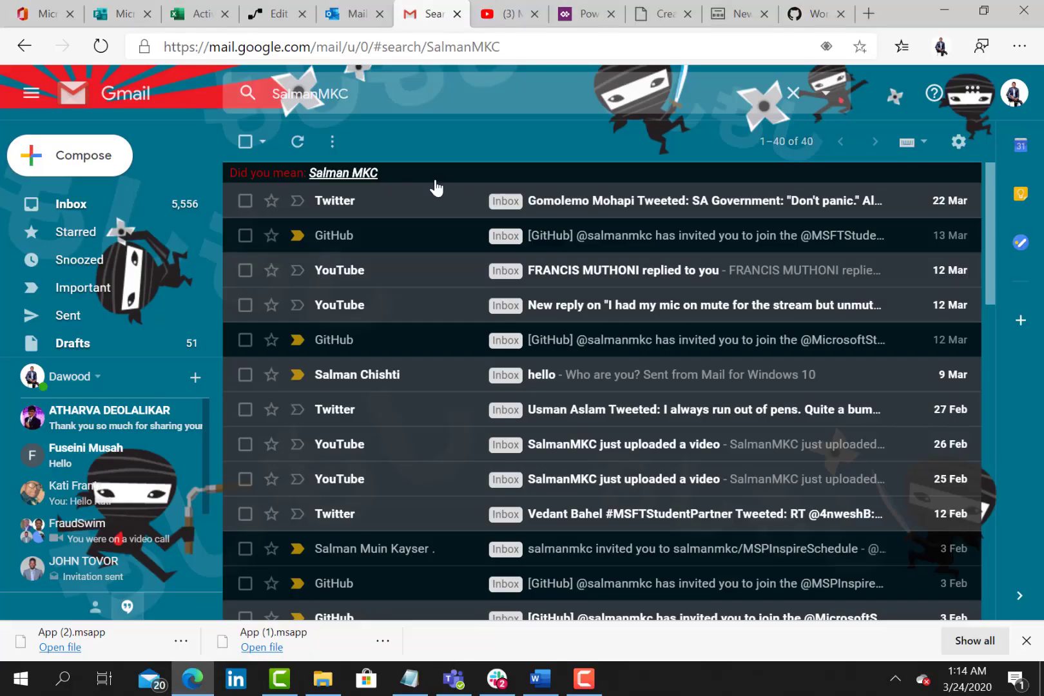
{"action": "left_click", "coordinate": [71, 204]}
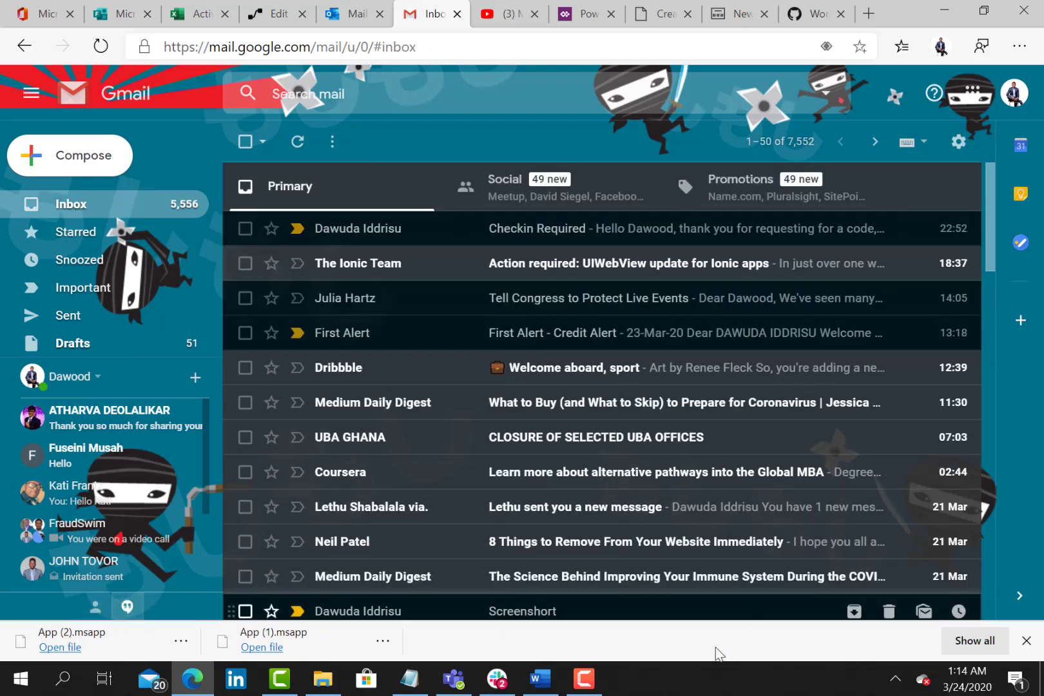
{"action": "left_click", "coordinate": [298, 145]}
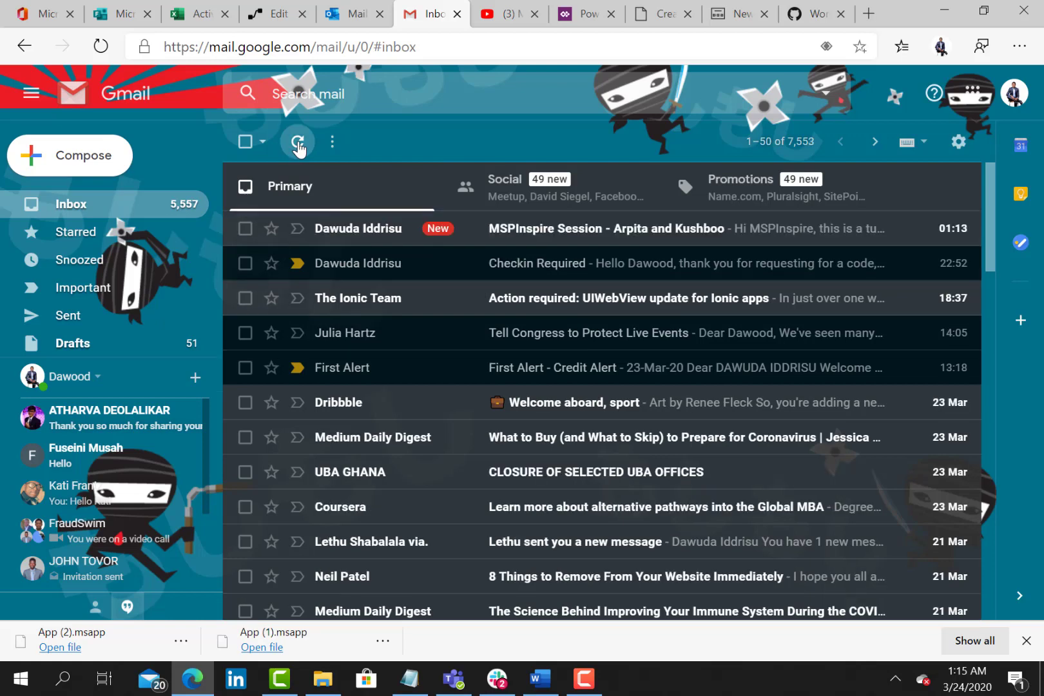
{"action": "left_click", "coordinate": [503, 236]}
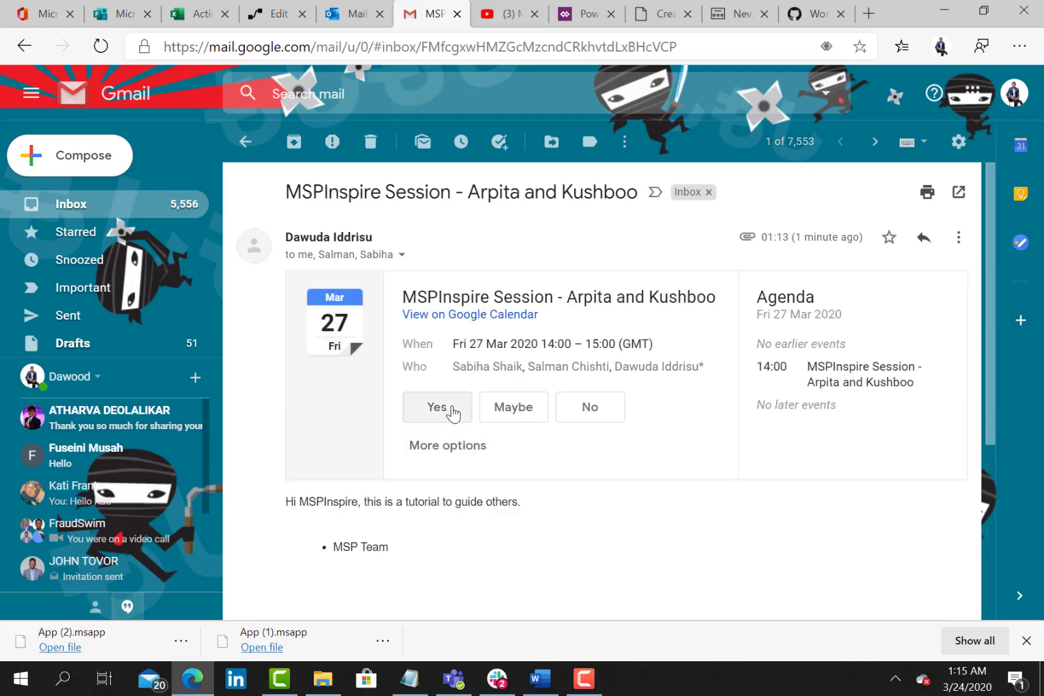
{"action": "left_click", "coordinate": [448, 414]}
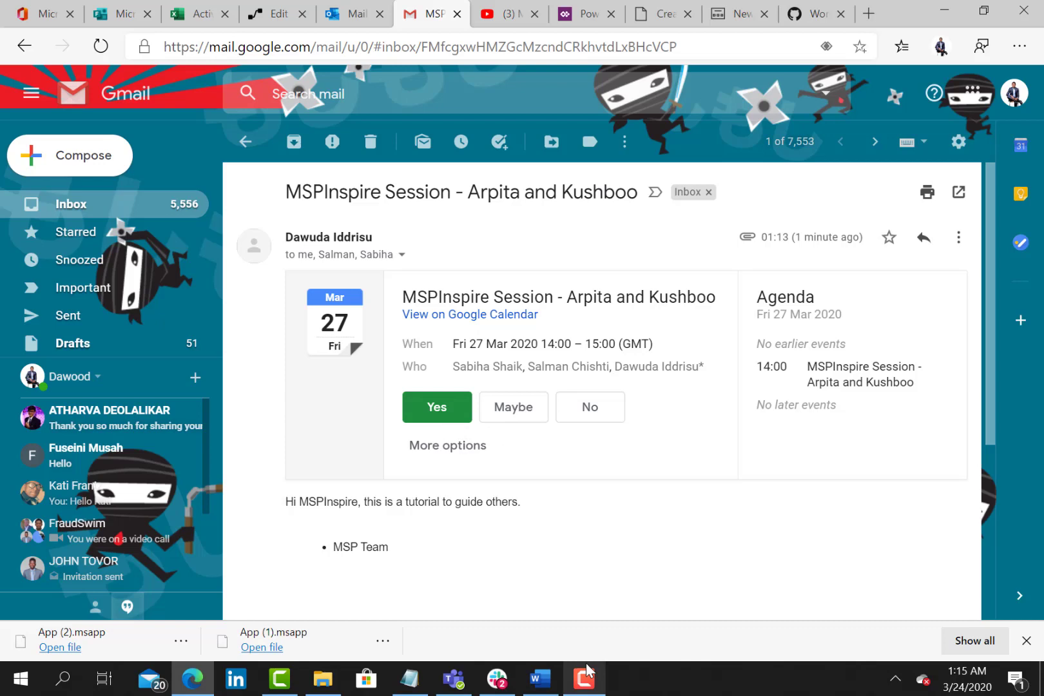
- Switch back to Microsoft Teams and open the MSPInspire Session meeting to check the attendees' response tracking
{"action": "mouse_move", "coordinate": [462, 689]}
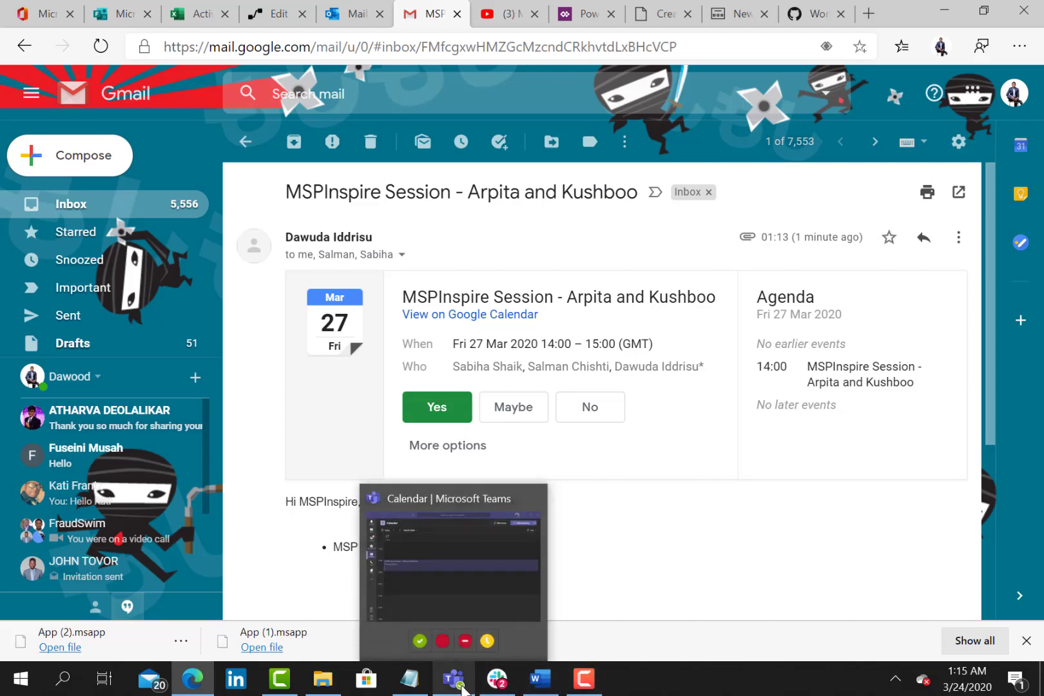
{"action": "left_click", "coordinate": [463, 688]}
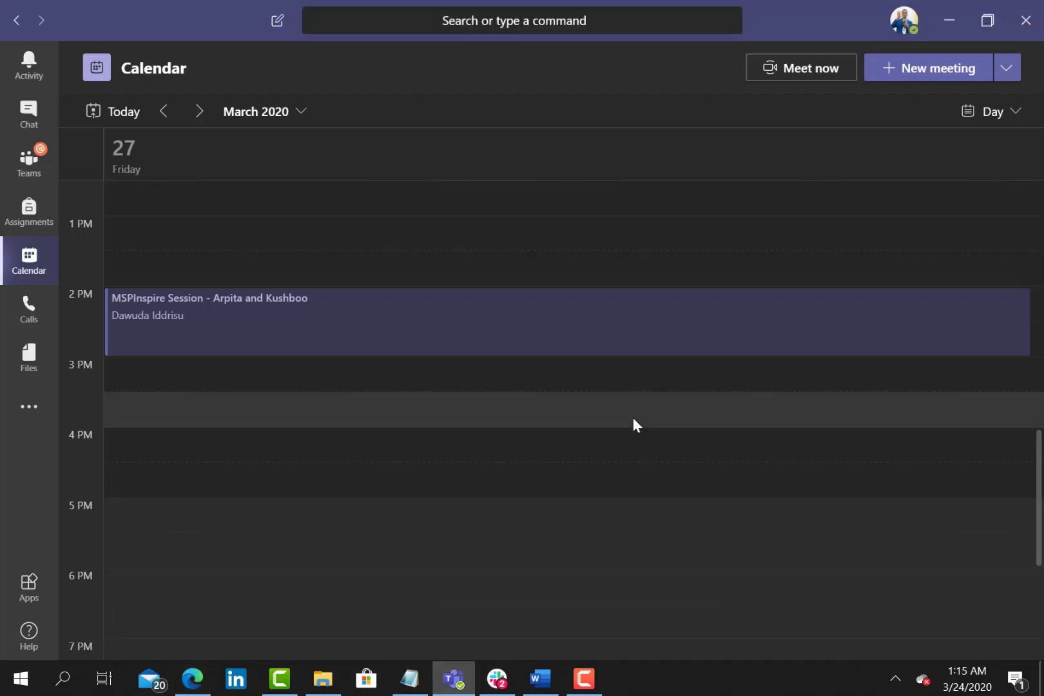
{"action": "left_click", "coordinate": [467, 333]}
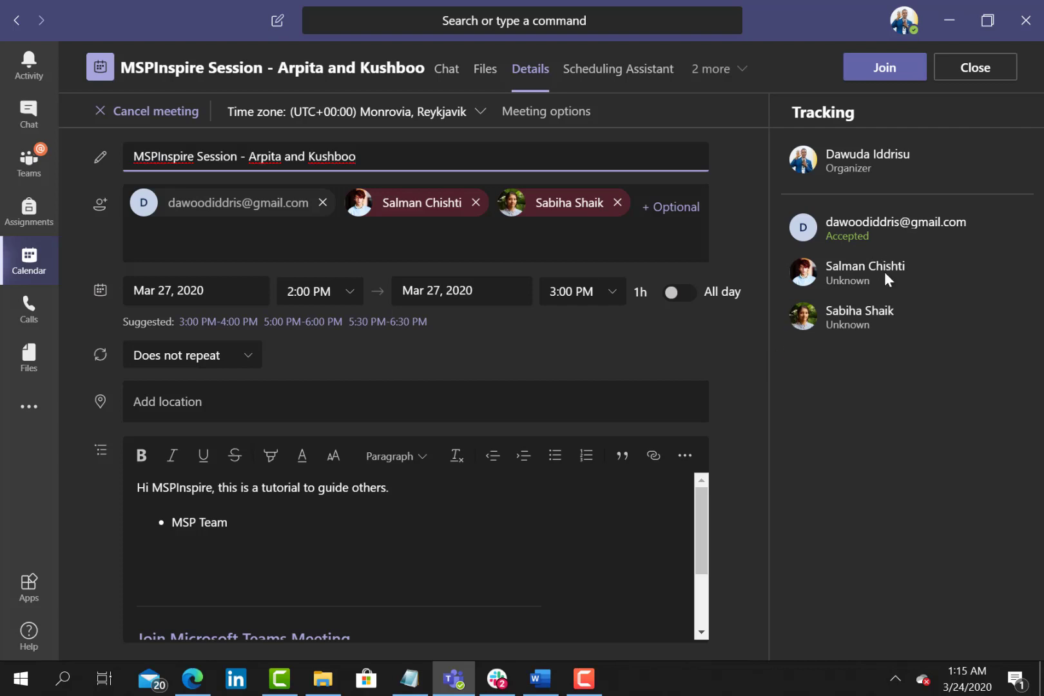
- Copy the Join Microsoft Teams Meeting link from the end of the meeting details
{"action": "scroll", "coordinate": [884, 271], "scroll_direction": "down", "scroll_amount": 1}
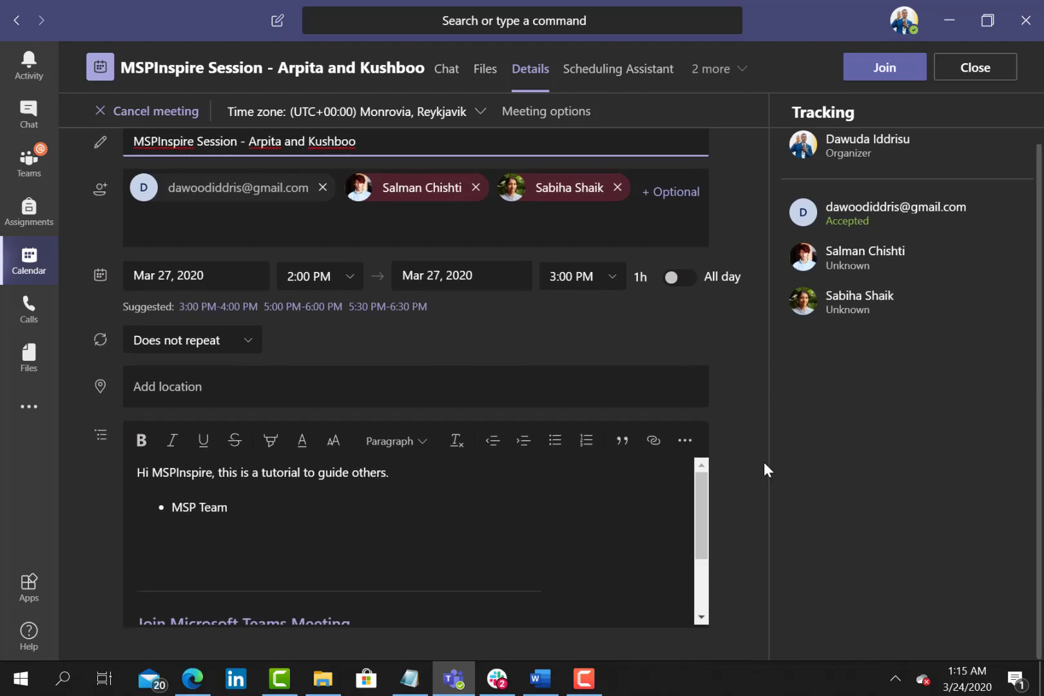
{"action": "left_click_drag", "start_coordinate": [704, 488], "coordinate": [698, 532]}
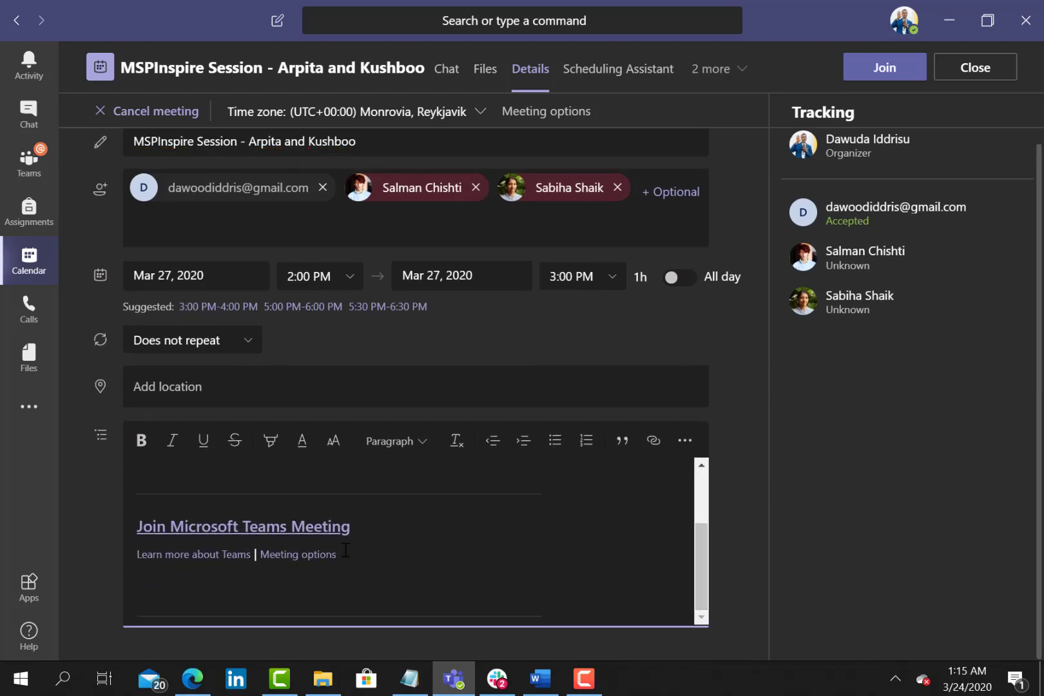
{"action": "right_click", "coordinate": [254, 528]}
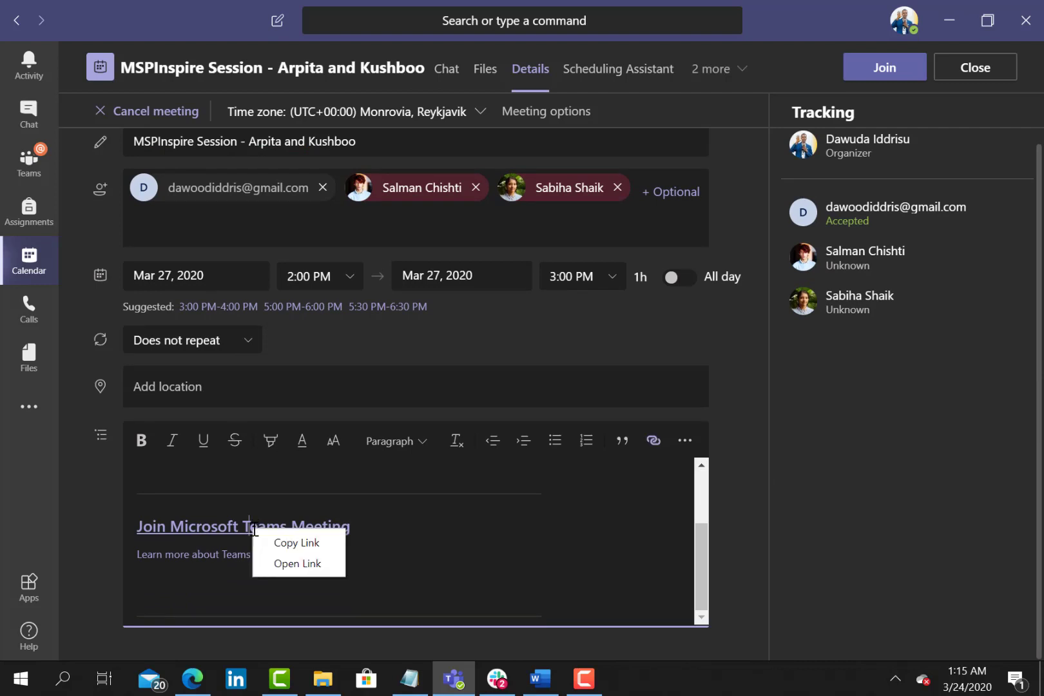
{"action": "left_click", "coordinate": [312, 545]}
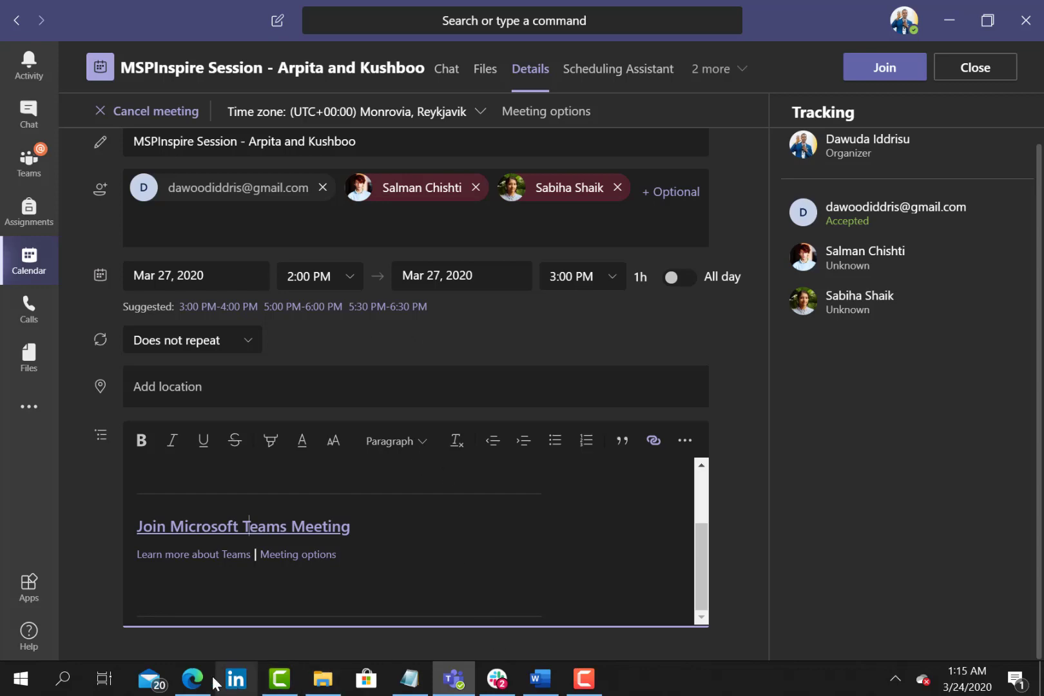
- Switch to the Outlook inbox in the browser and open the acceptance message for the MSPInspire Session
{"action": "left_click", "coordinate": [193, 678]}
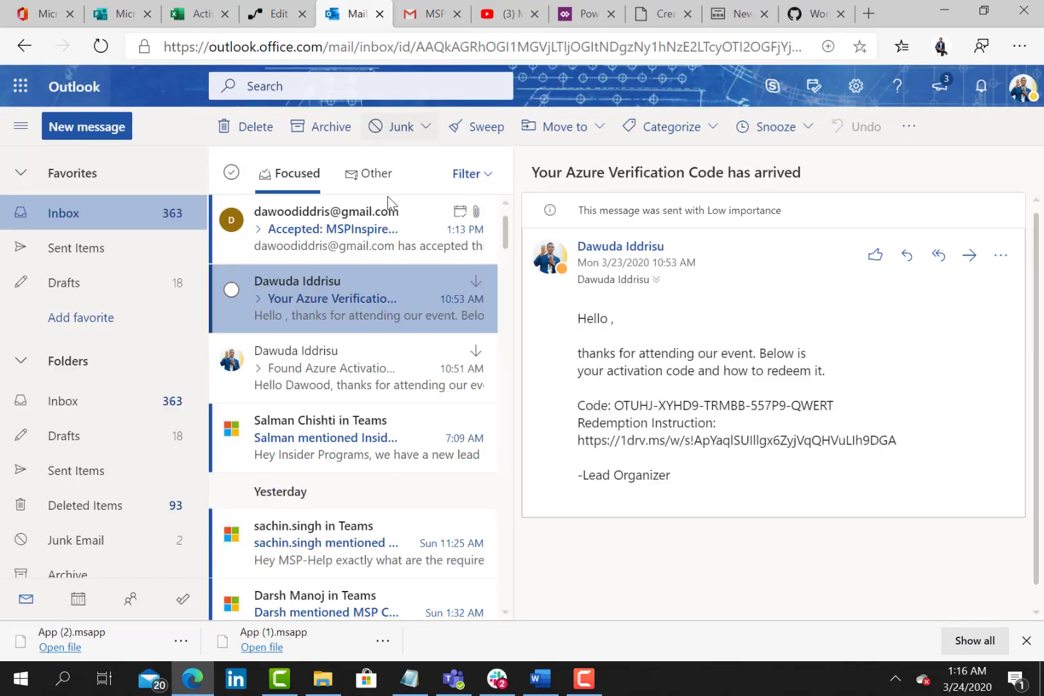
{"action": "left_click", "coordinate": [347, 222]}
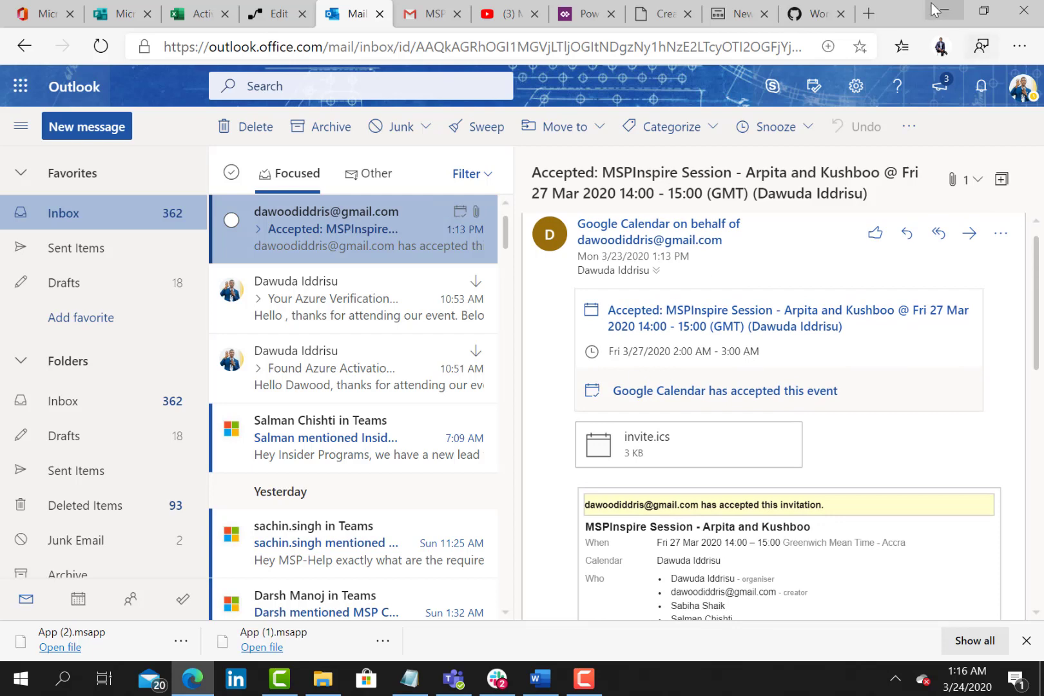
- Open Bitly in a new browser tab and create a short link from the copied Teams meeting URL
{"action": "left_click", "coordinate": [868, 15]}
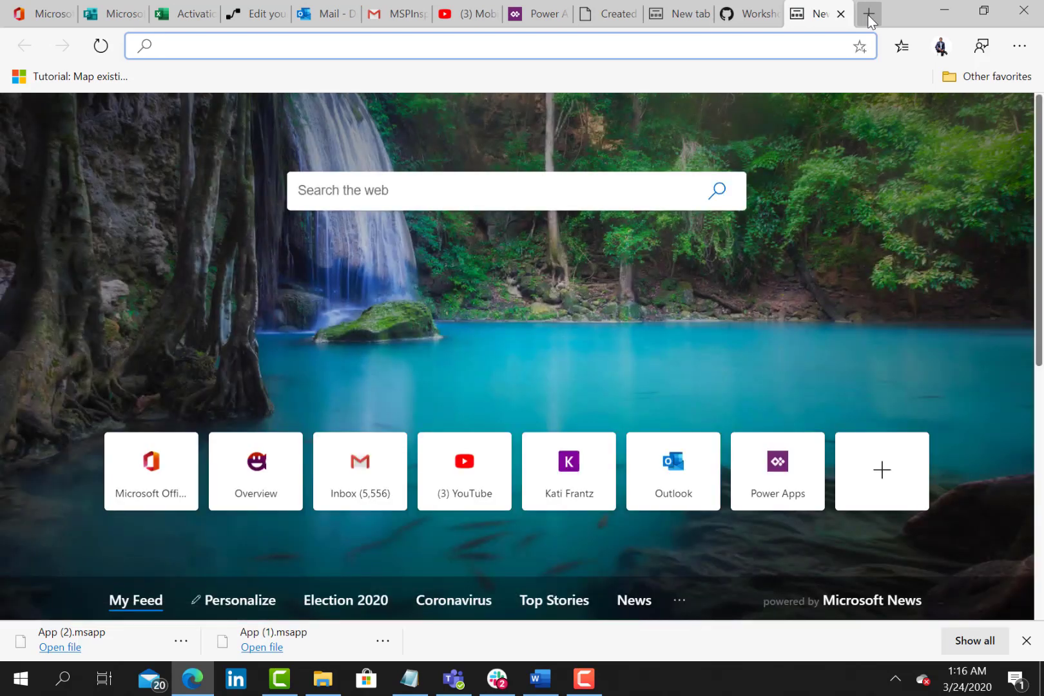
{"action": "type", "text": "bit"}
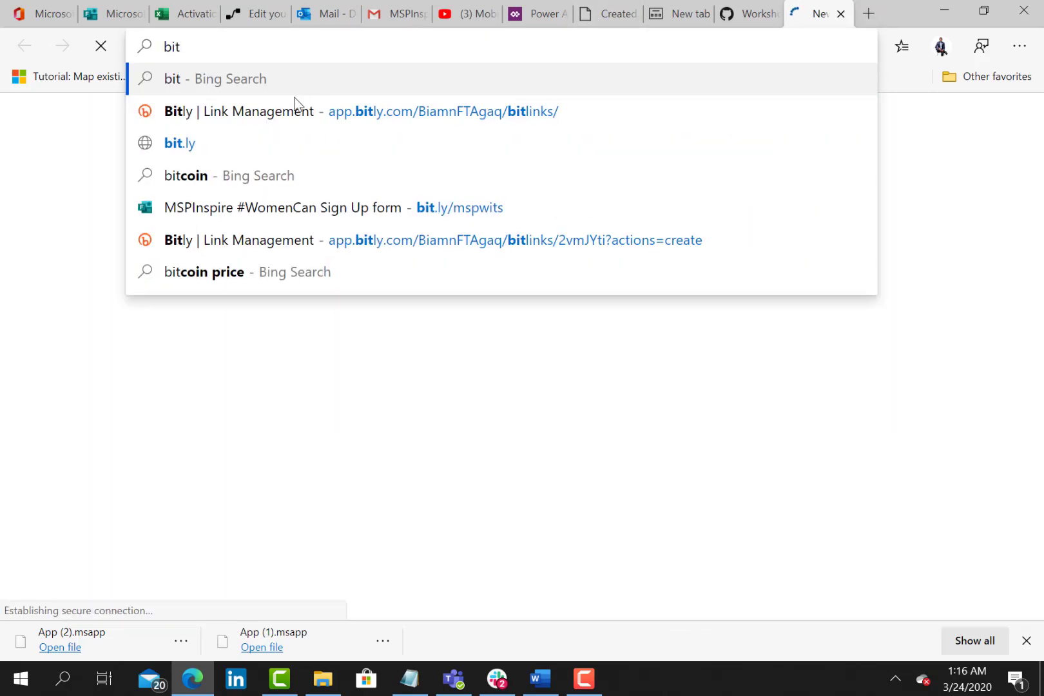
{"action": "left_click", "coordinate": [284, 110]}
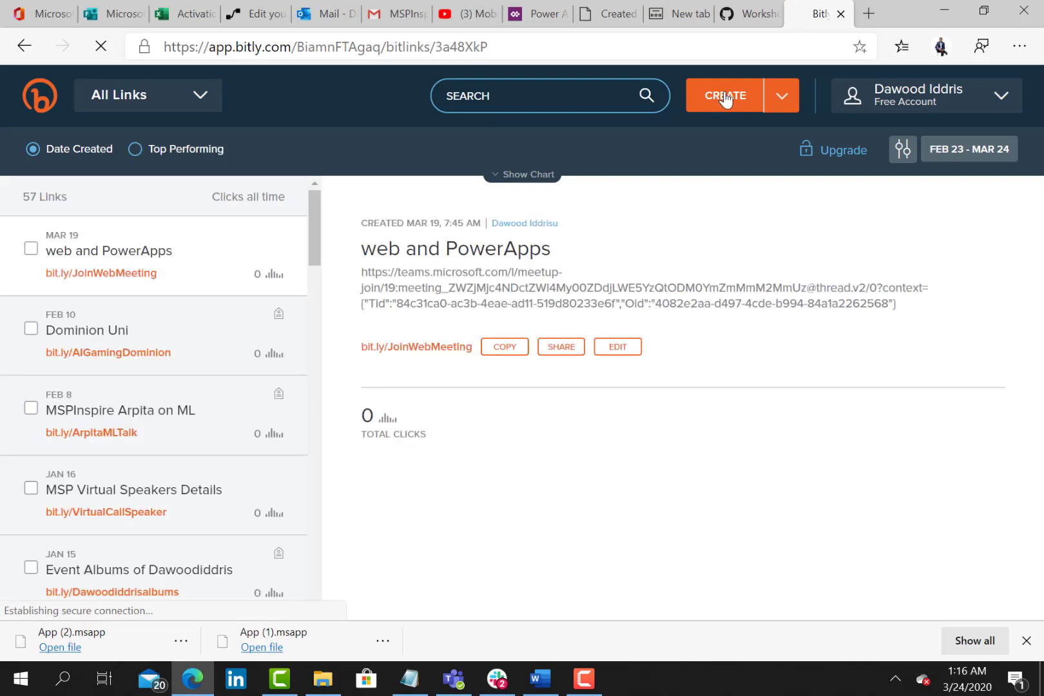
{"action": "left_click", "coordinate": [726, 97]}
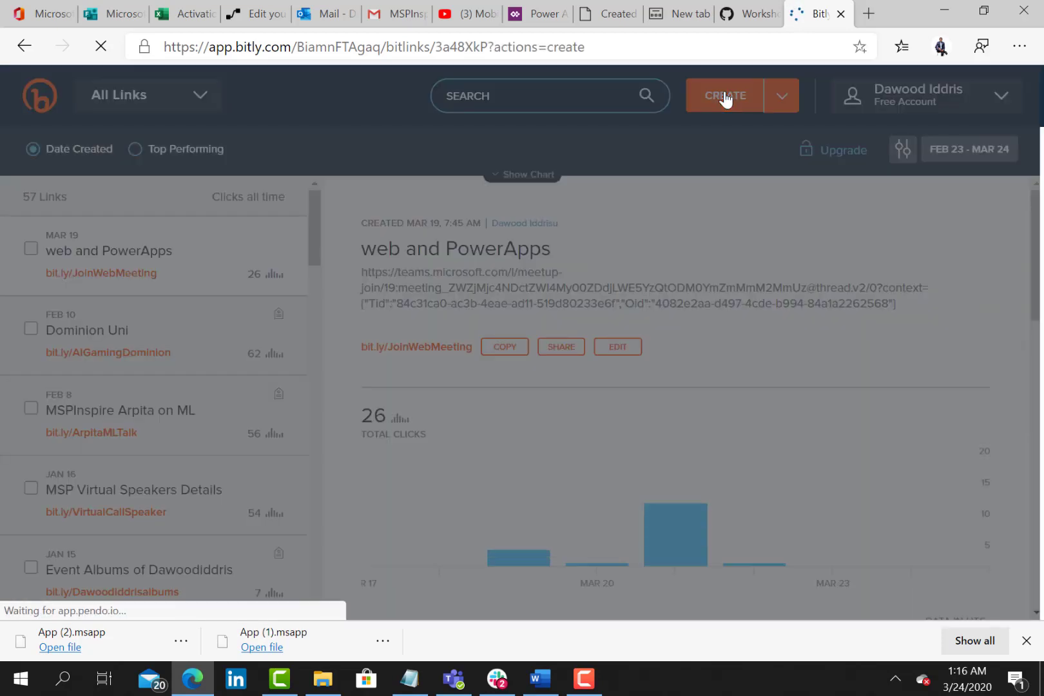
{"action": "key", "text": "ctrl+v"}
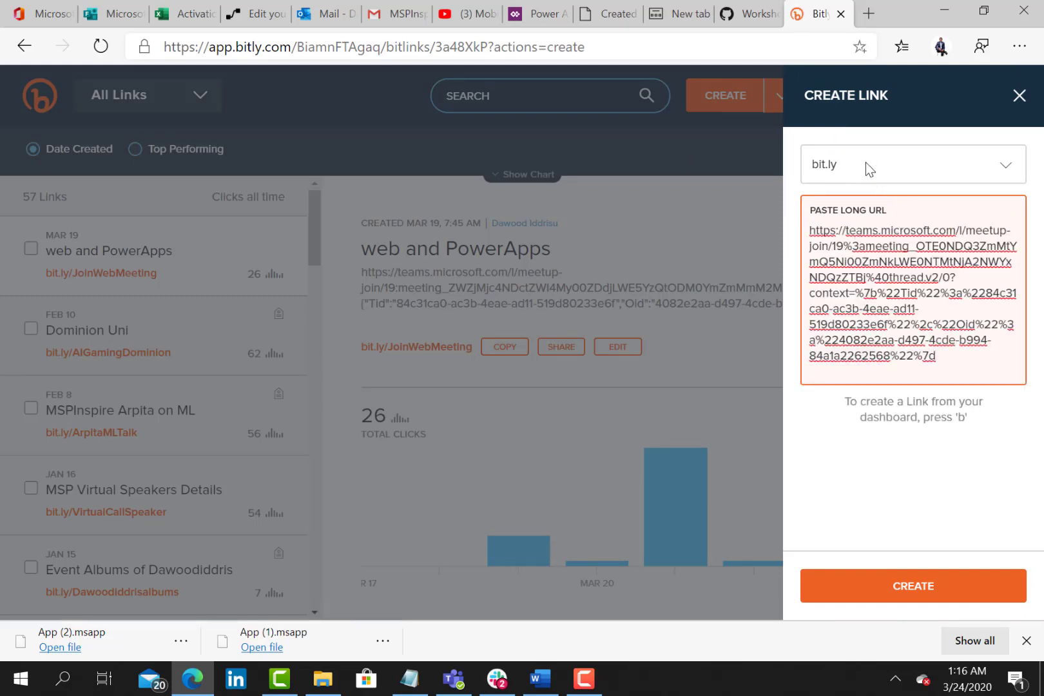
{"action": "key", "text": "Return"}
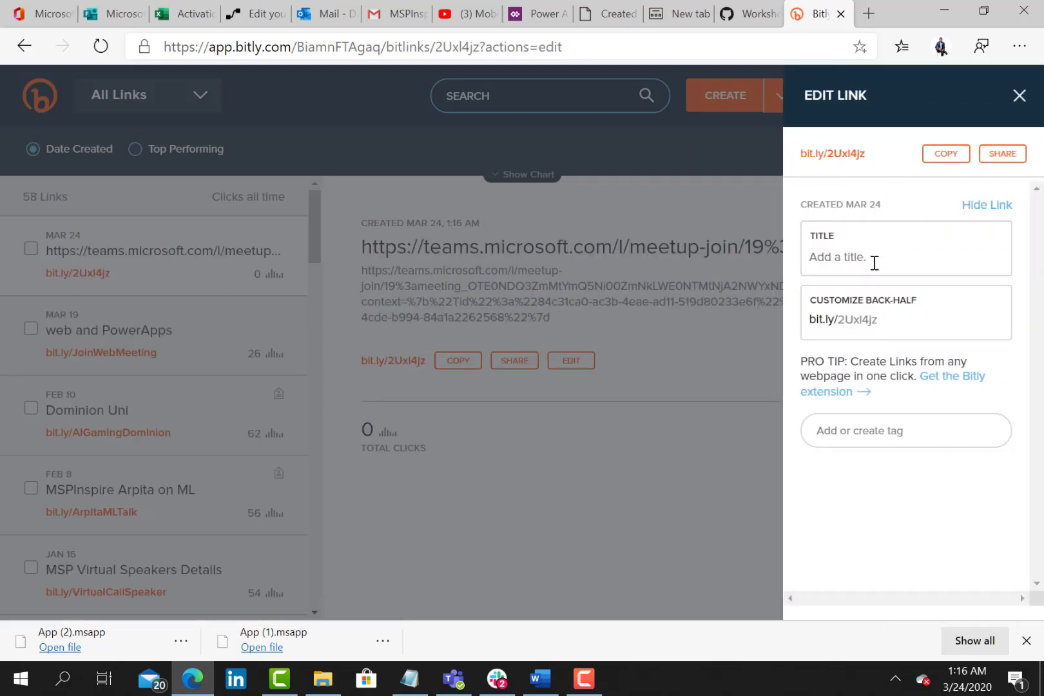
- Customize the short link's back-half as MSPInspireTeamsTutts
{"action": "left_click", "coordinate": [887, 318]}
{"action": "key", "text": "BackSpace"}
{"action": "key", "text": "BackSpace"}
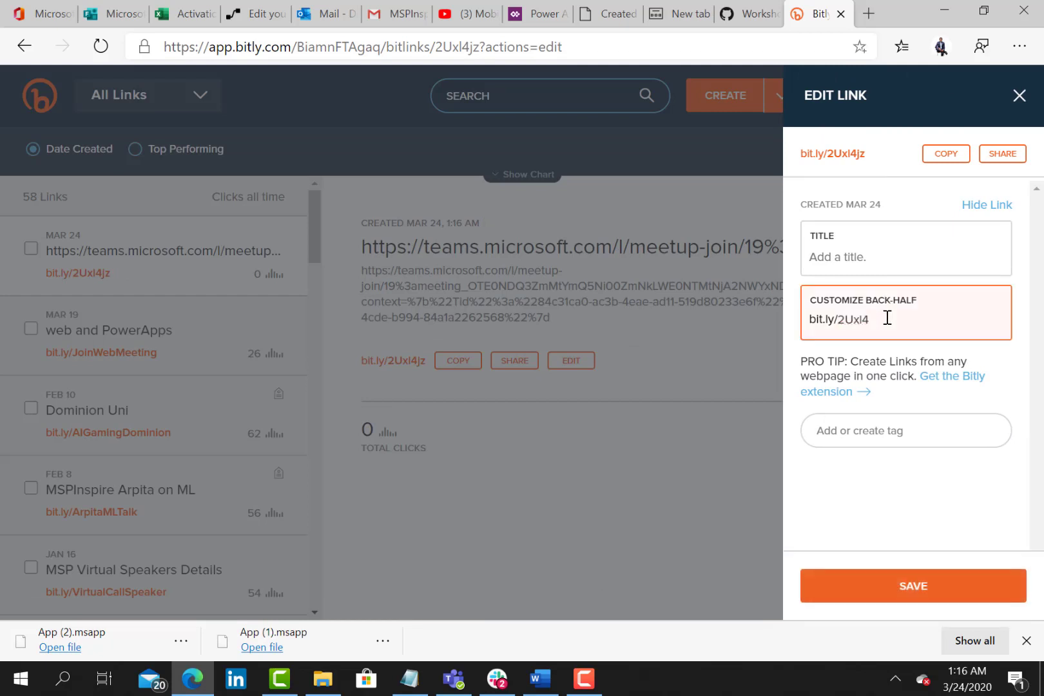
{"action": "key", "text": "BackSpace"}
{"action": "key", "text": "BackSpace"}
{"action": "key", "text": "BackSpace"}
{"action": "key", "text": "BackSpace"}
{"action": "key", "text": "BackSpace"}
{"action": "type", "text": "MSPInsp"}
{"action": "type", "text": "ire"}
{"action": "type", "text": "Create"}
{"action": "key", "text": "BackSpace"}
{"action": "key", "text": "BackSpace"}
{"action": "key", "text": "BackSpace"}
{"action": "type", "text": "TeamsTutts"}
- Title the short link "How to set up an event"
{"action": "left_click", "coordinate": [856, 259]}
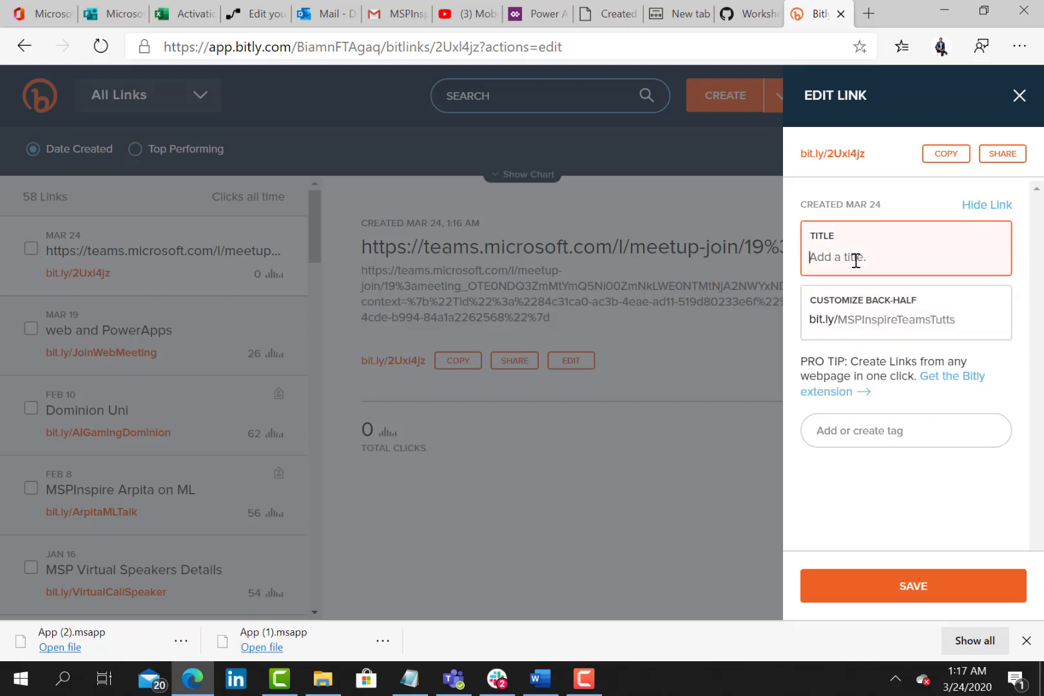
{"action": "type", "text": "How to set up an event"}
{"action": "left_click", "coordinate": [875, 436]}
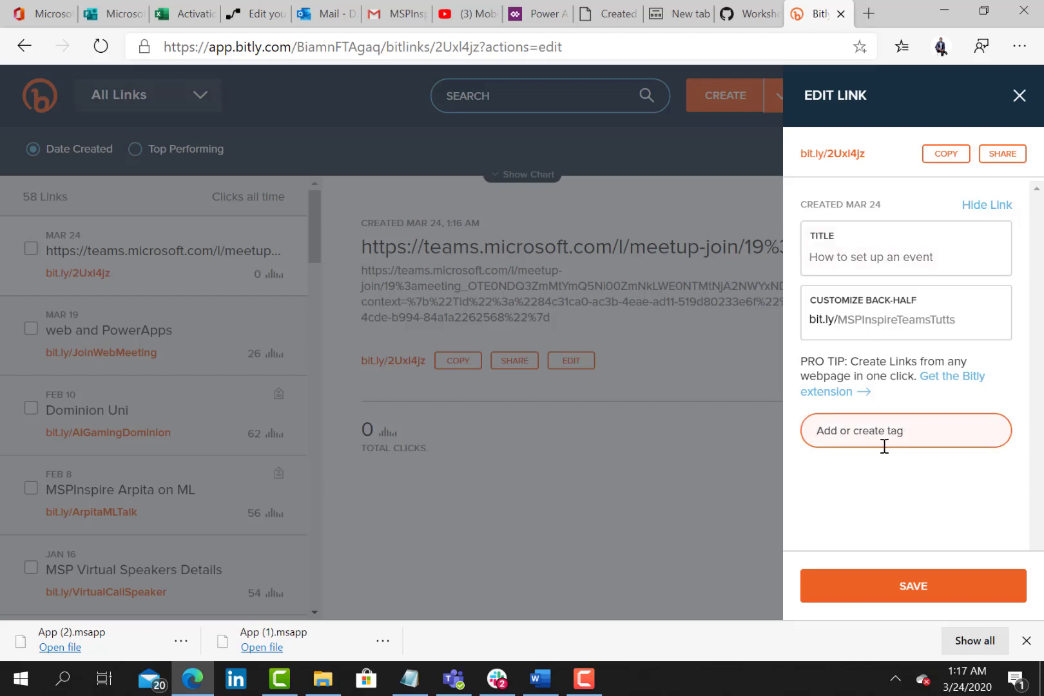
- Add the suggested tag msp to the short link and save the link's edits
{"action": "type", "text": "msp"}
{"action": "left_click", "coordinate": [813, 492]}
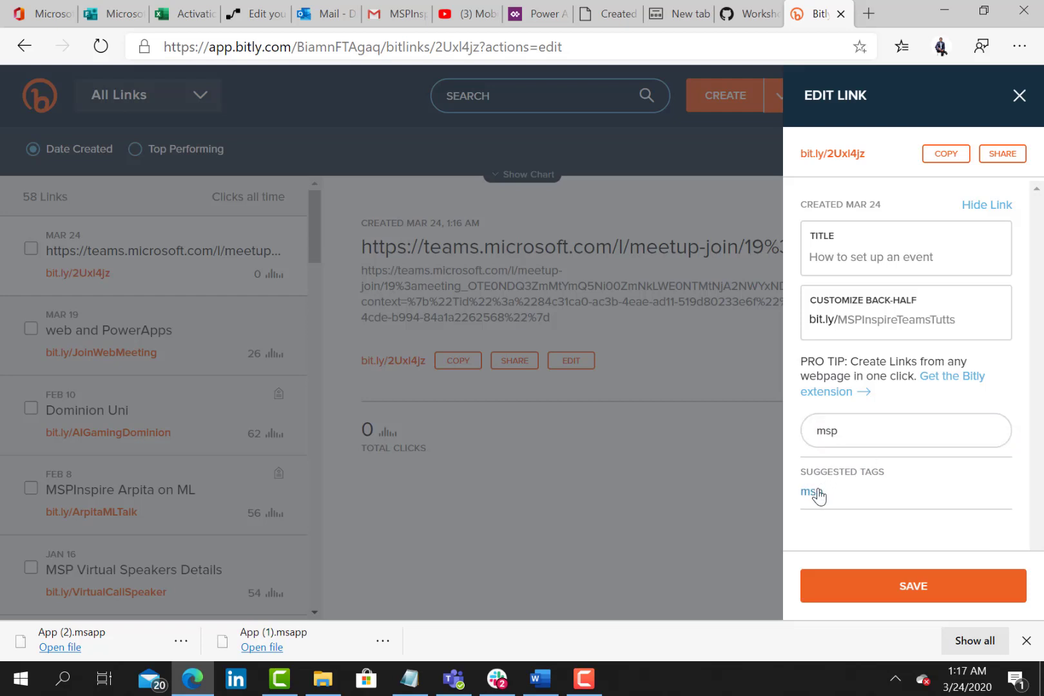
{"action": "left_click", "coordinate": [916, 588]}
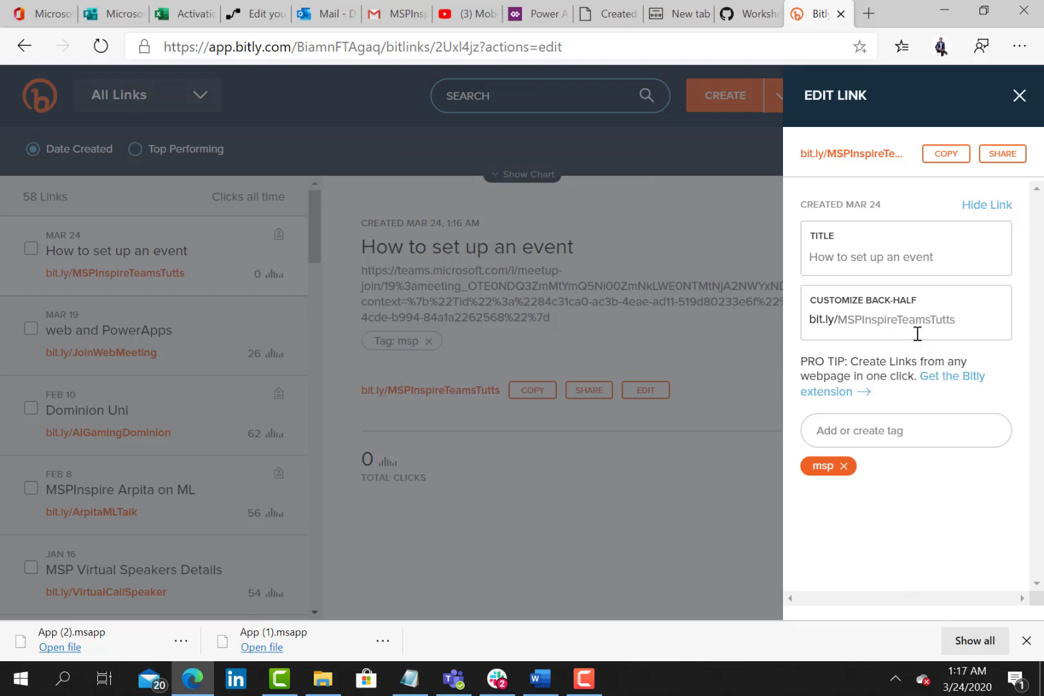
- Copy the customized short link, open it in a new browser tab, launch the meeting in Microsoft Teams, and close the pre-join screen
{"action": "left_click", "coordinate": [958, 320]}
{"action": "left_click_drag", "start_coordinate": [958, 321], "coordinate": [930, 321]}
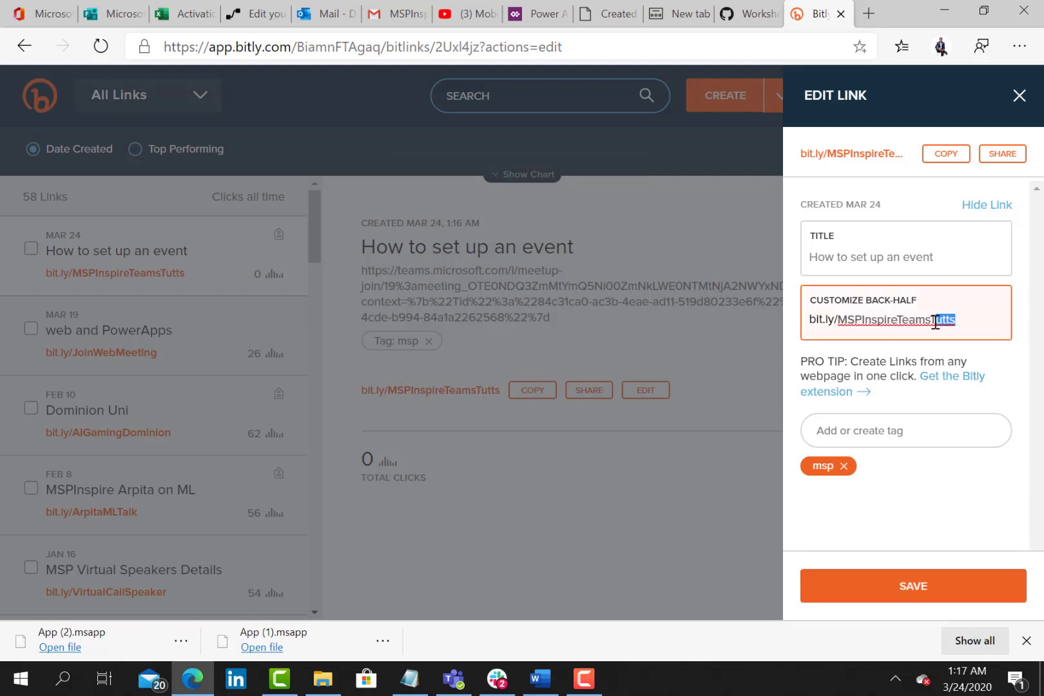
{"action": "left_click", "coordinate": [947, 155]}
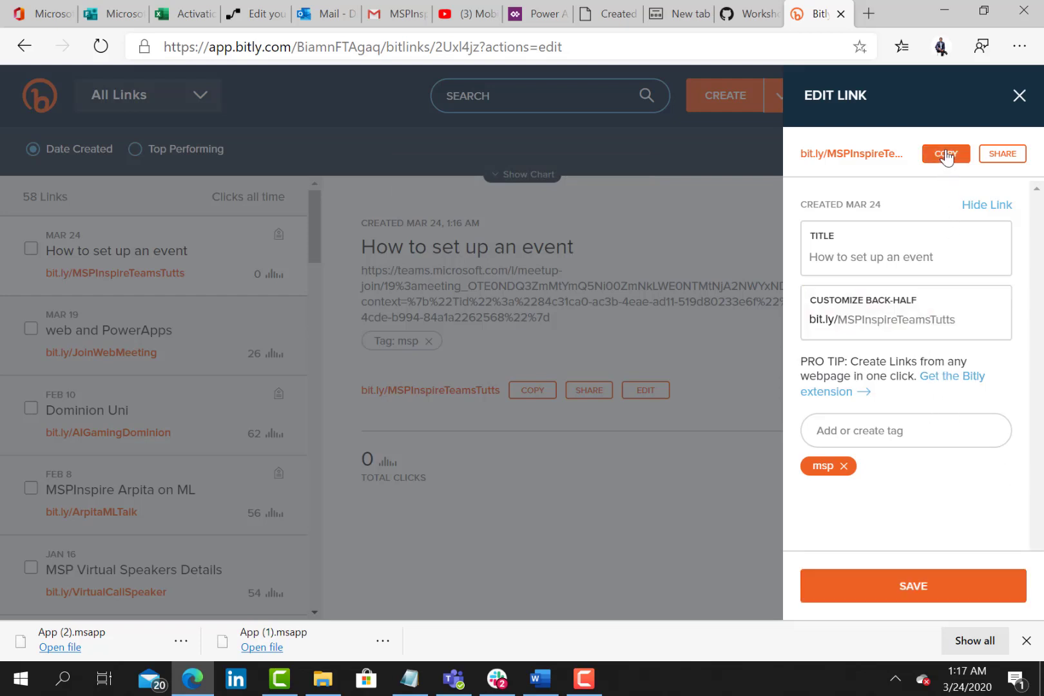
{"action": "left_click", "coordinate": [867, 13]}
{"action": "key", "text": "ctrl+v"}
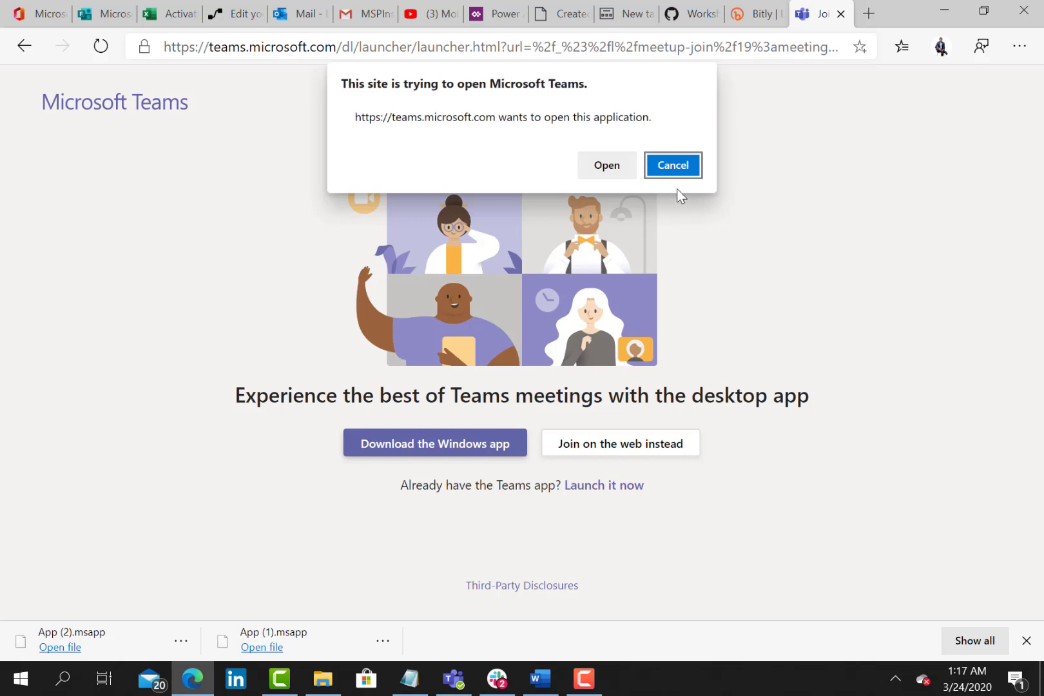
{"action": "left_click", "coordinate": [614, 171]}
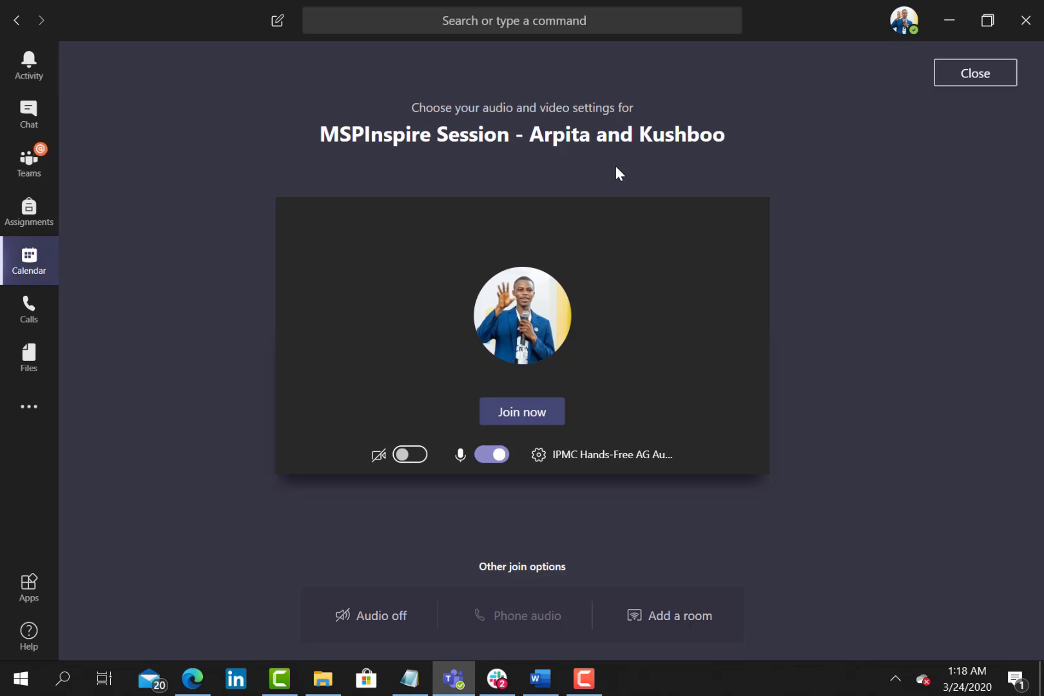
{"action": "left_click", "coordinate": [976, 73]}
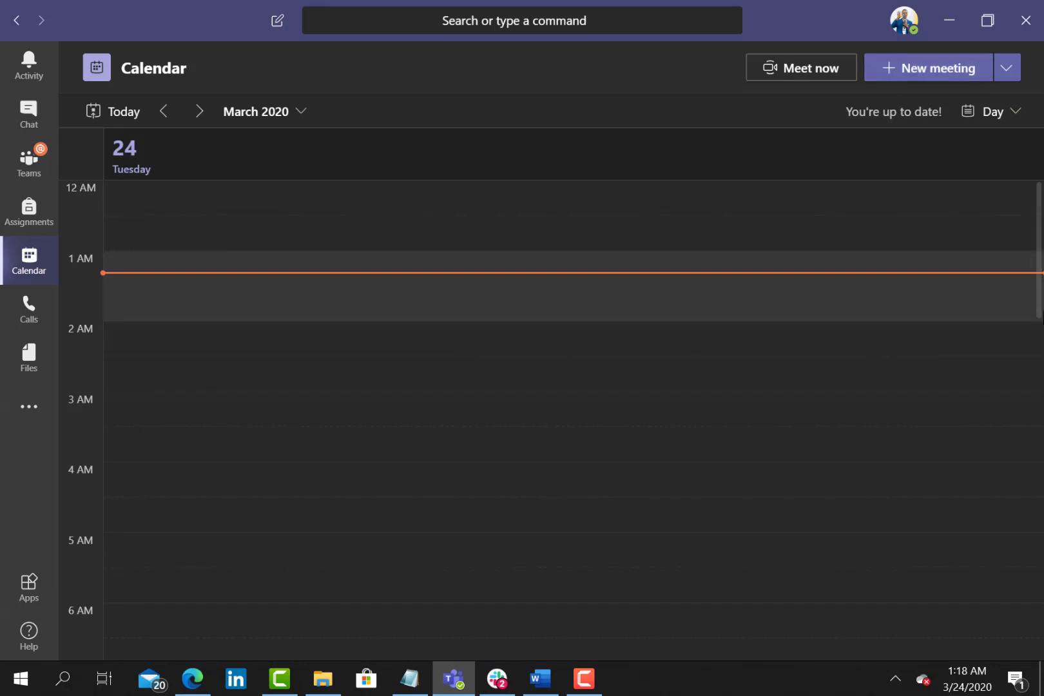
- Go to Friday, March 27, 2020 in the Teams calendar and open the details of the meeting scheduled that day
{"action": "left_click_drag", "start_coordinate": [1040, 303], "coordinate": [1040, 244]}
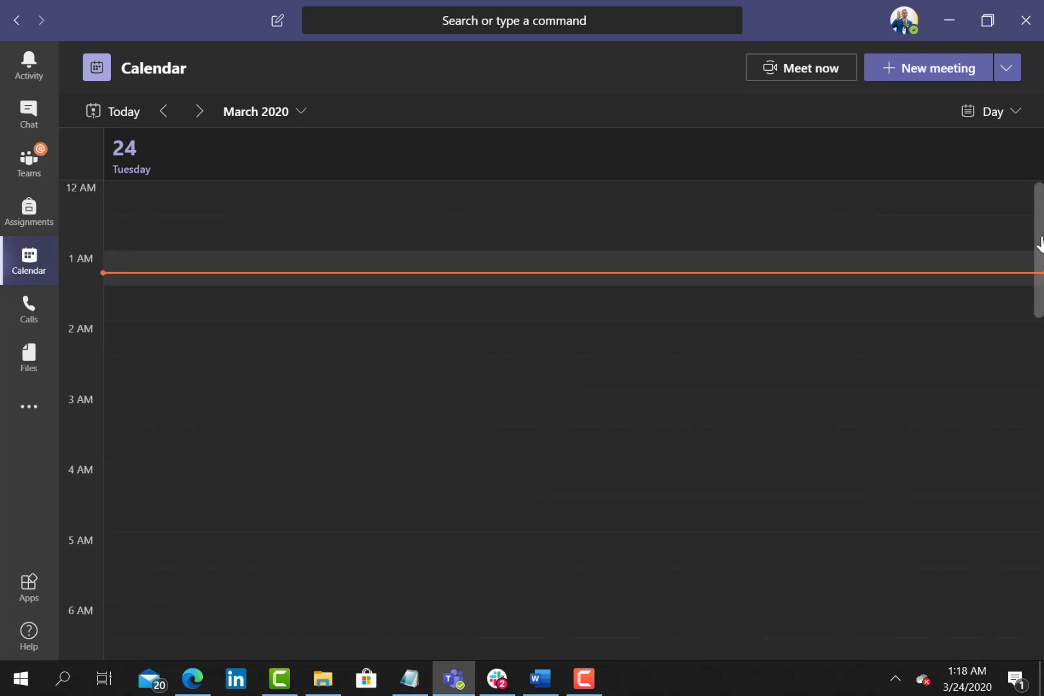
{"action": "left_click", "coordinate": [302, 122]}
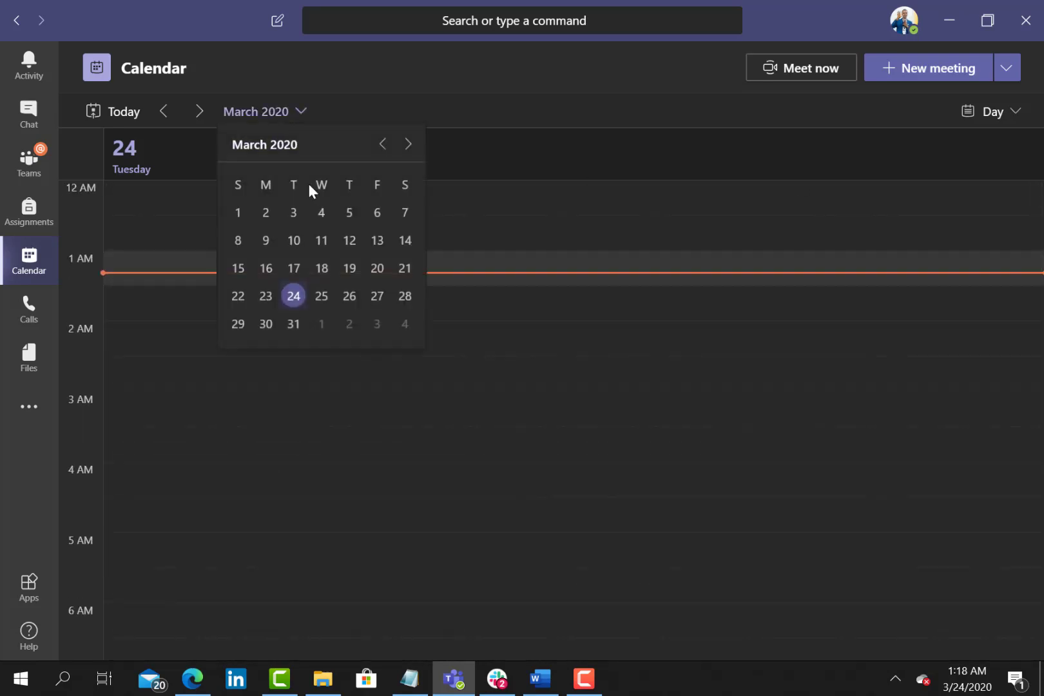
{"action": "left_click", "coordinate": [378, 298]}
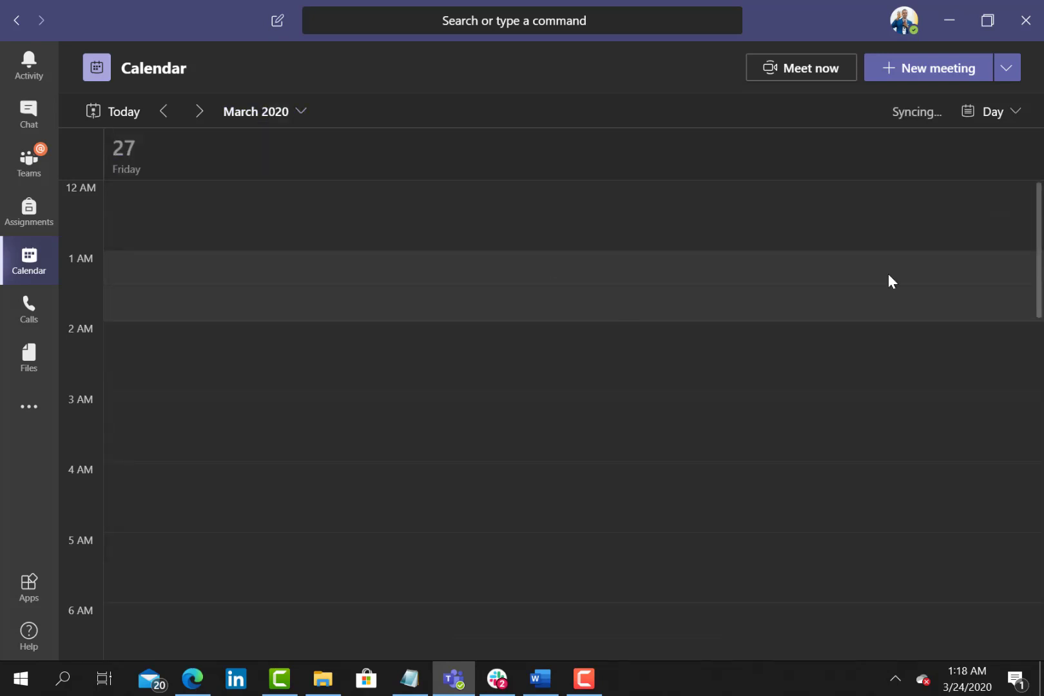
{"action": "left_click_drag", "start_coordinate": [1039, 261], "coordinate": [1039, 501]}
{"action": "left_click", "coordinate": [619, 359]}
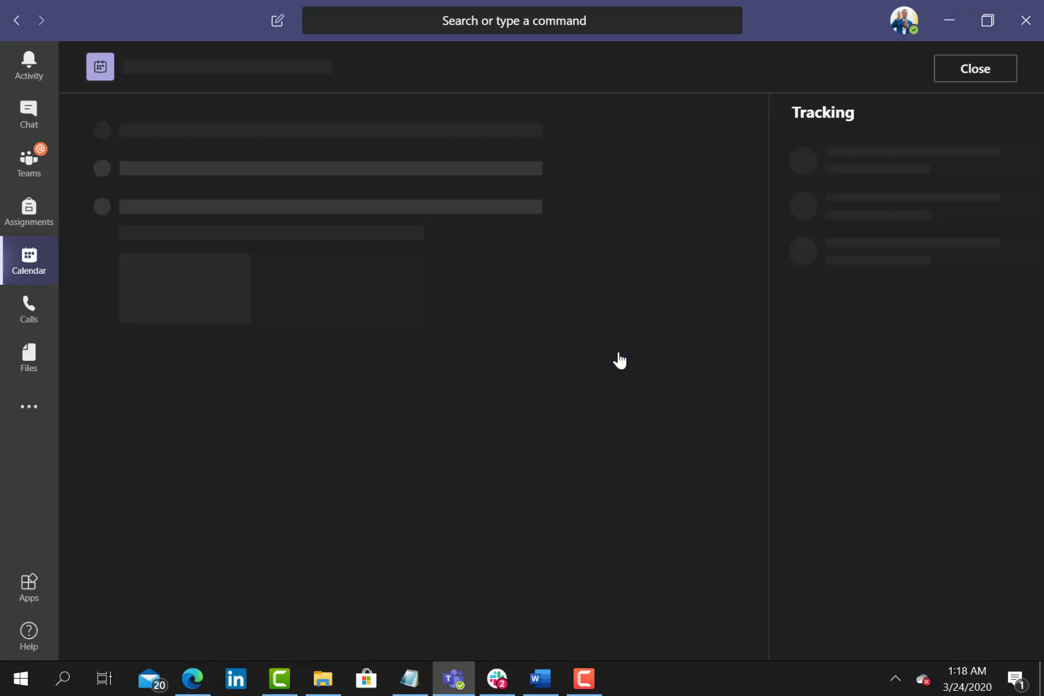